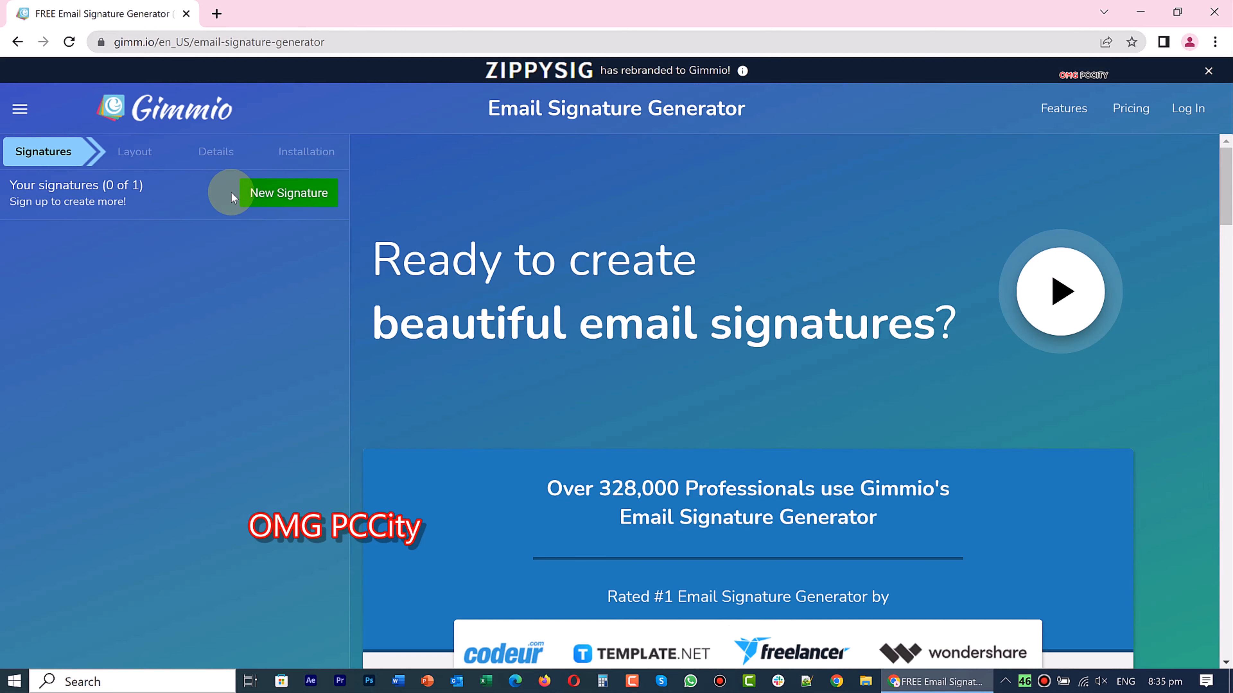
# - Start a new signature and browse the public layouts for a suitable design
pyautogui.click(294, 193)
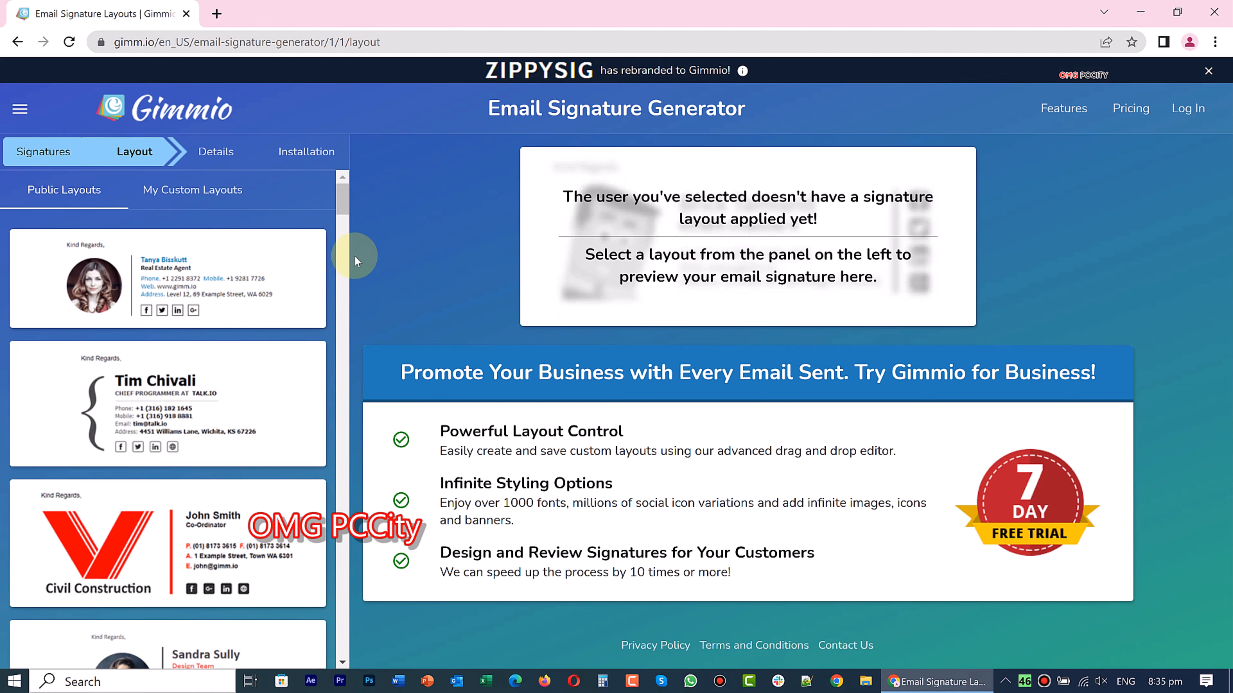
pyautogui.moveTo(341, 197); pyautogui.dragTo(336, 207)
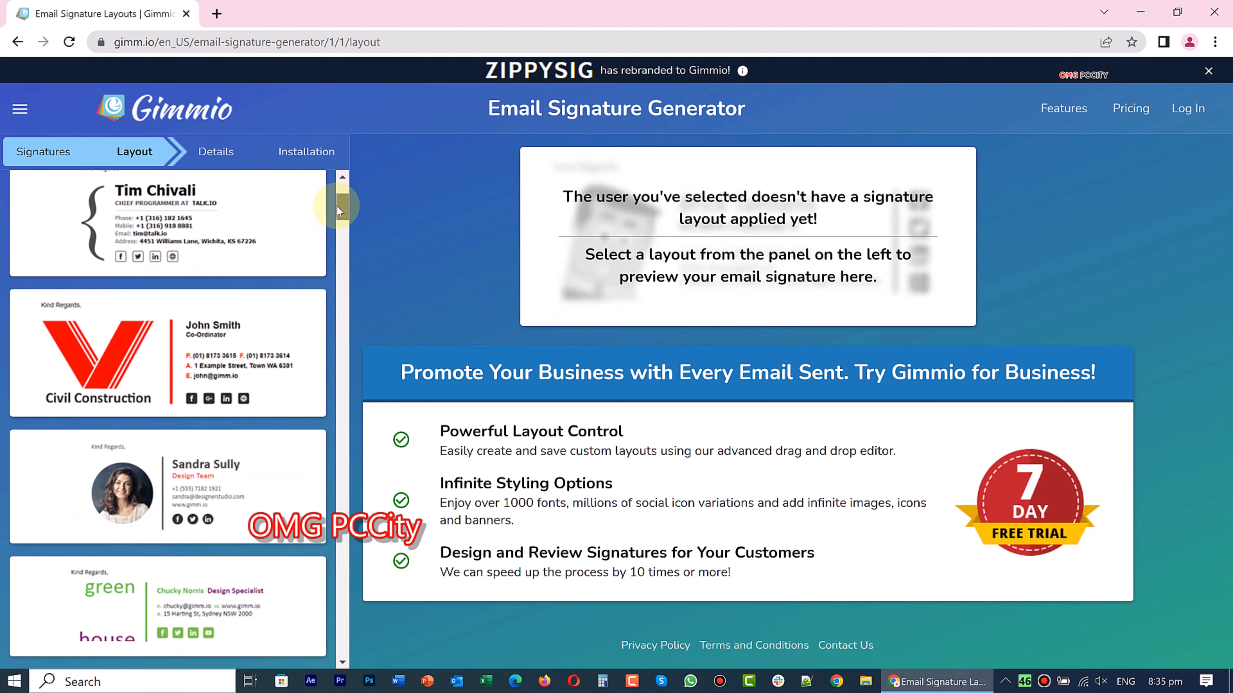
pyautogui.scroll(-5, 302, 330)
pyautogui.scroll(-5, 306, 343)
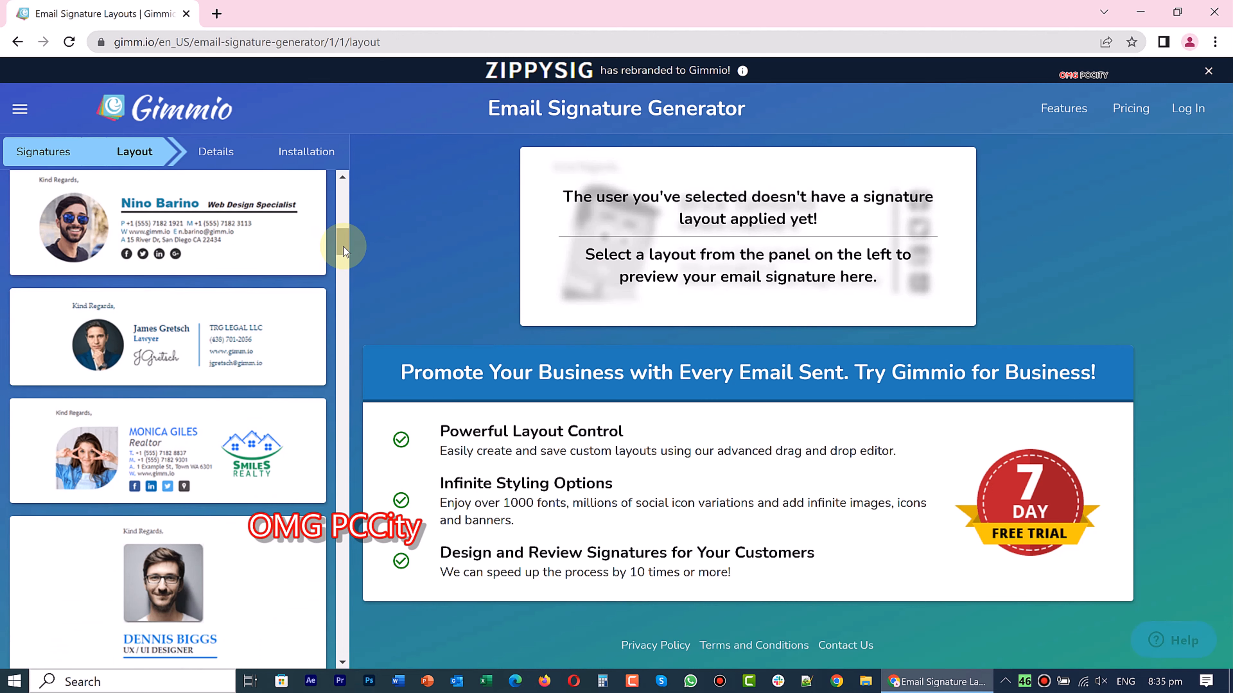
pyautogui.scroll(-4, 339, 253)
pyautogui.scroll(-6, 331, 275)
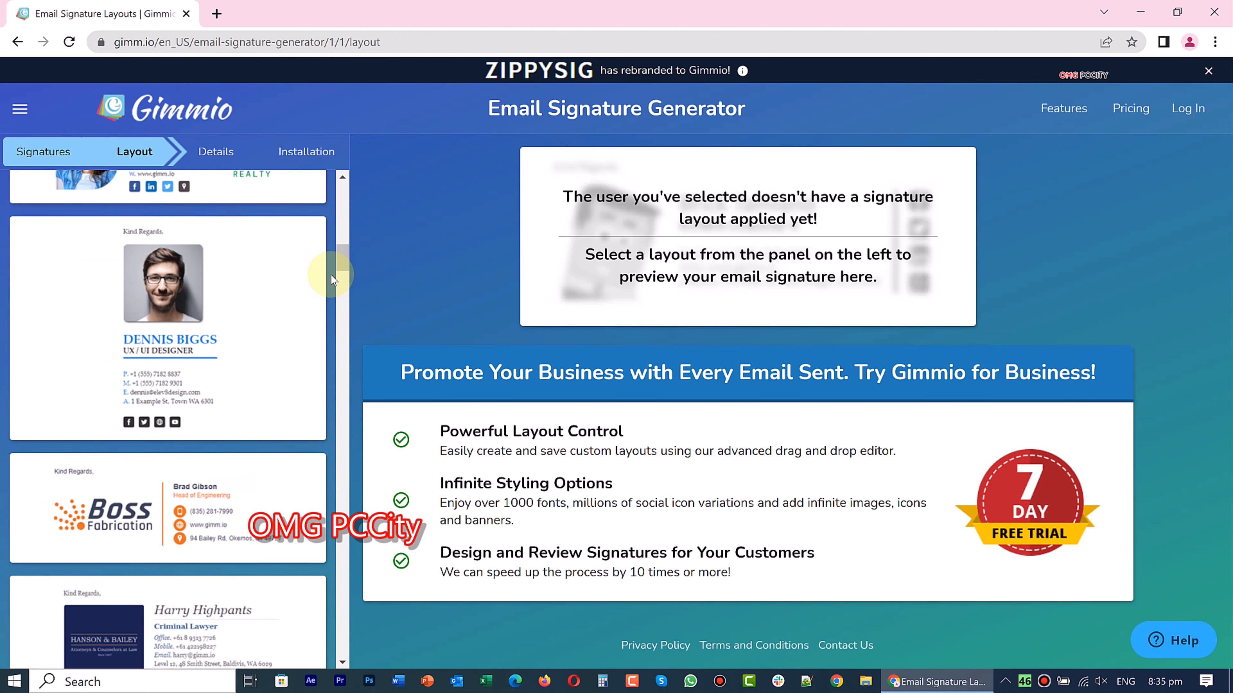
pyautogui.scroll(-5, 331, 275)
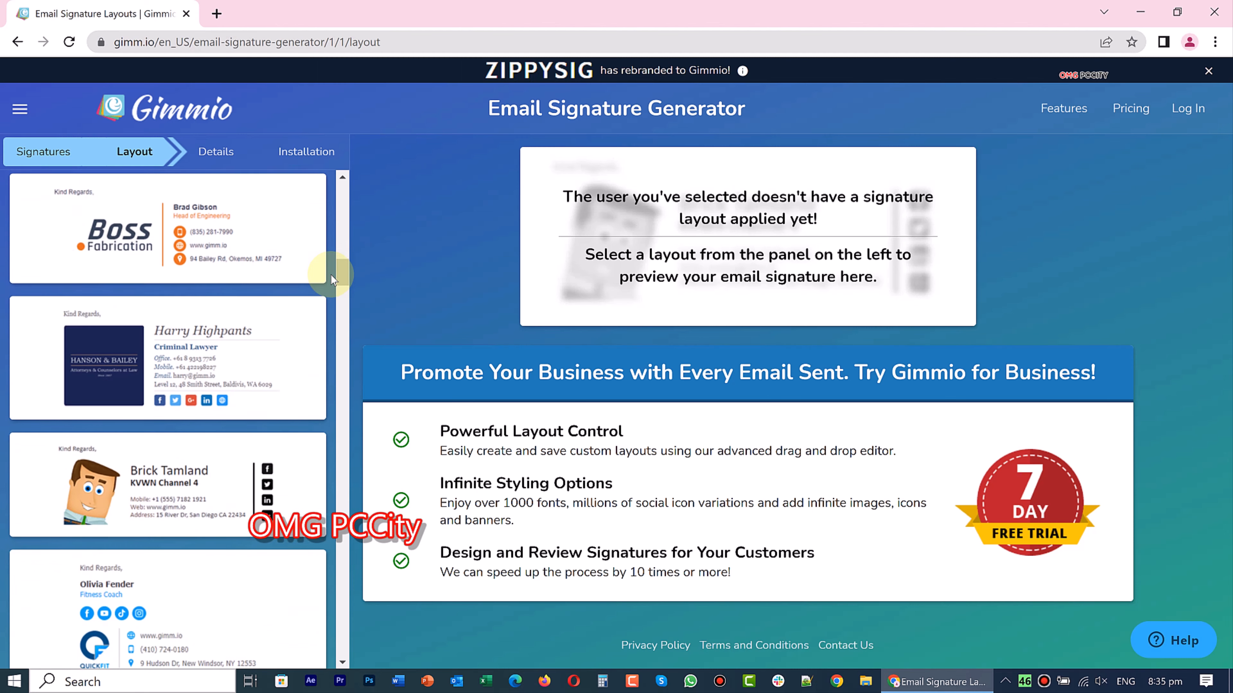
pyautogui.scroll(-7, 331, 275)
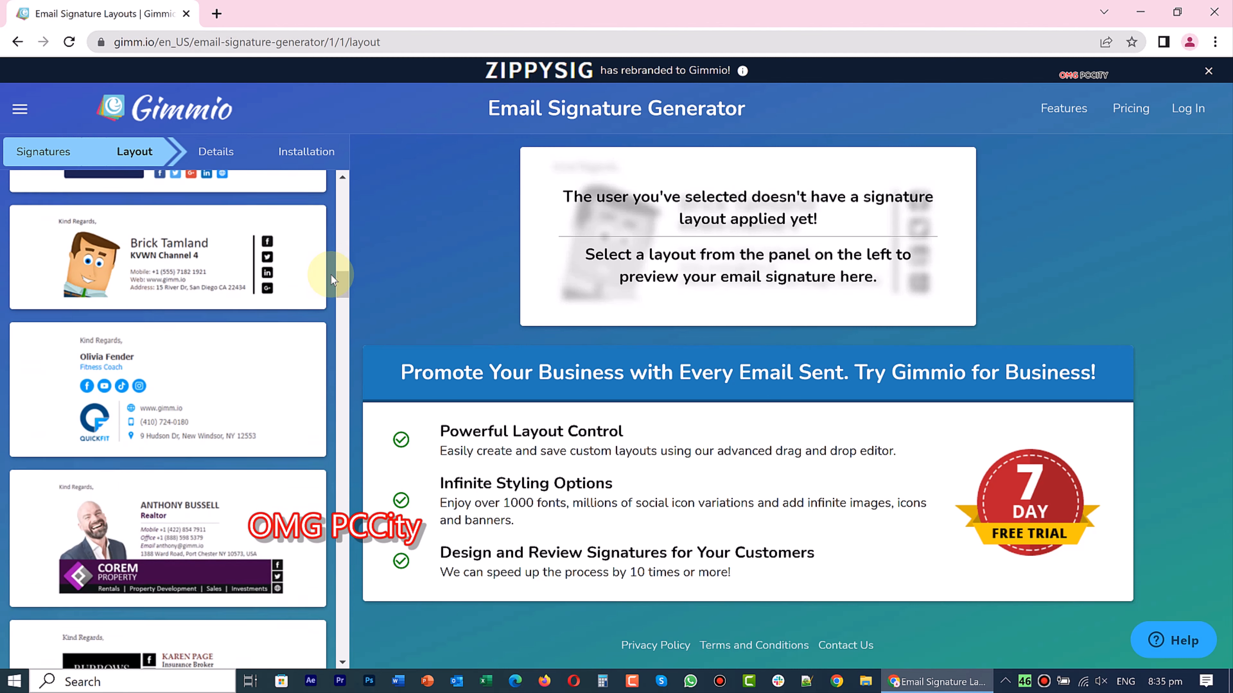
pyautogui.scroll(-6, 331, 275)
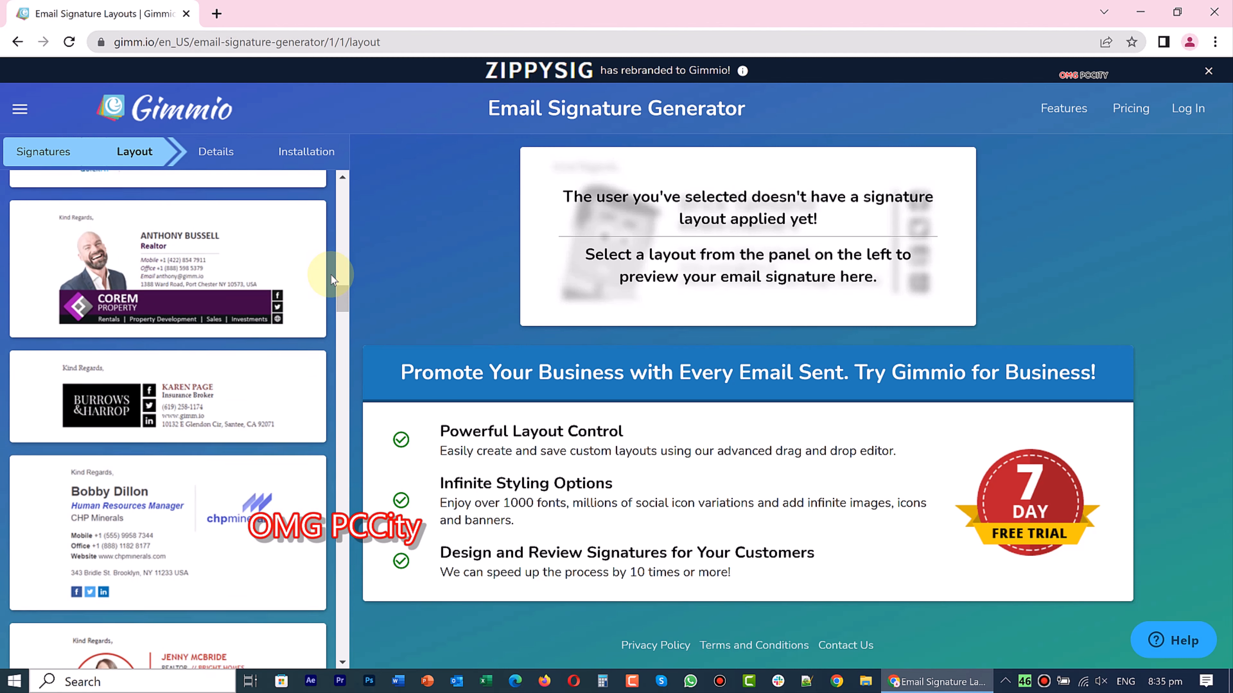
pyautogui.scroll(-2, 330, 275)
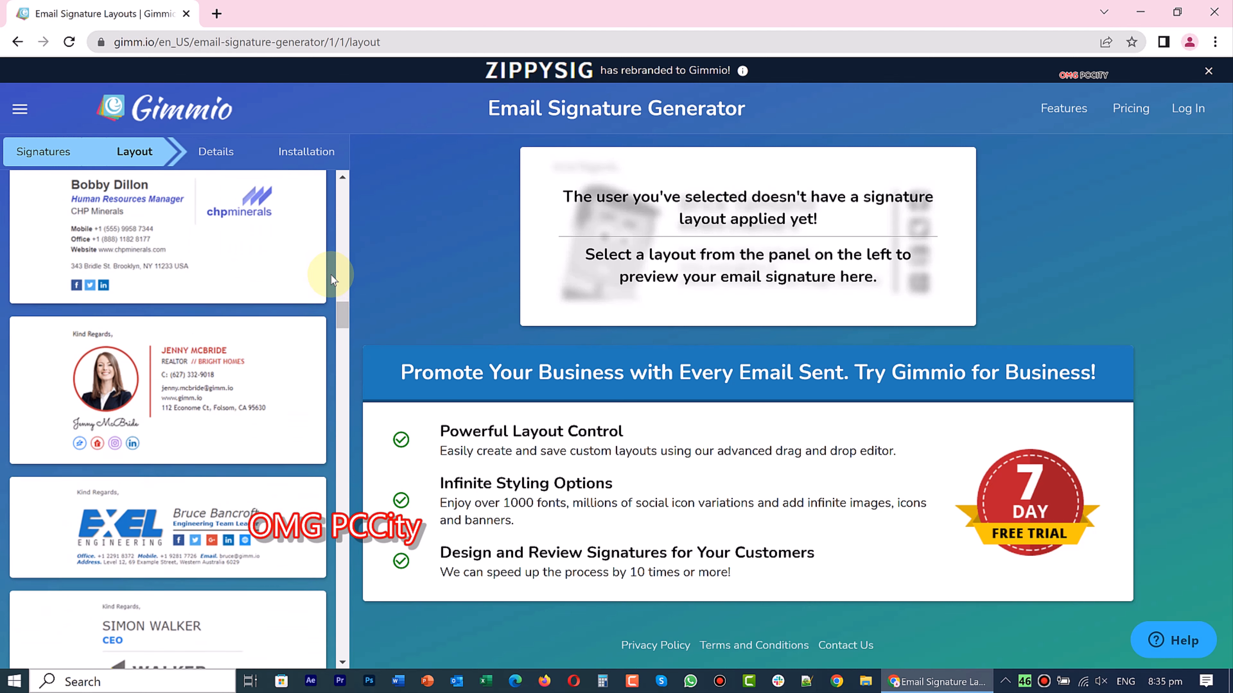
pyautogui.scroll(-3, 331, 274)
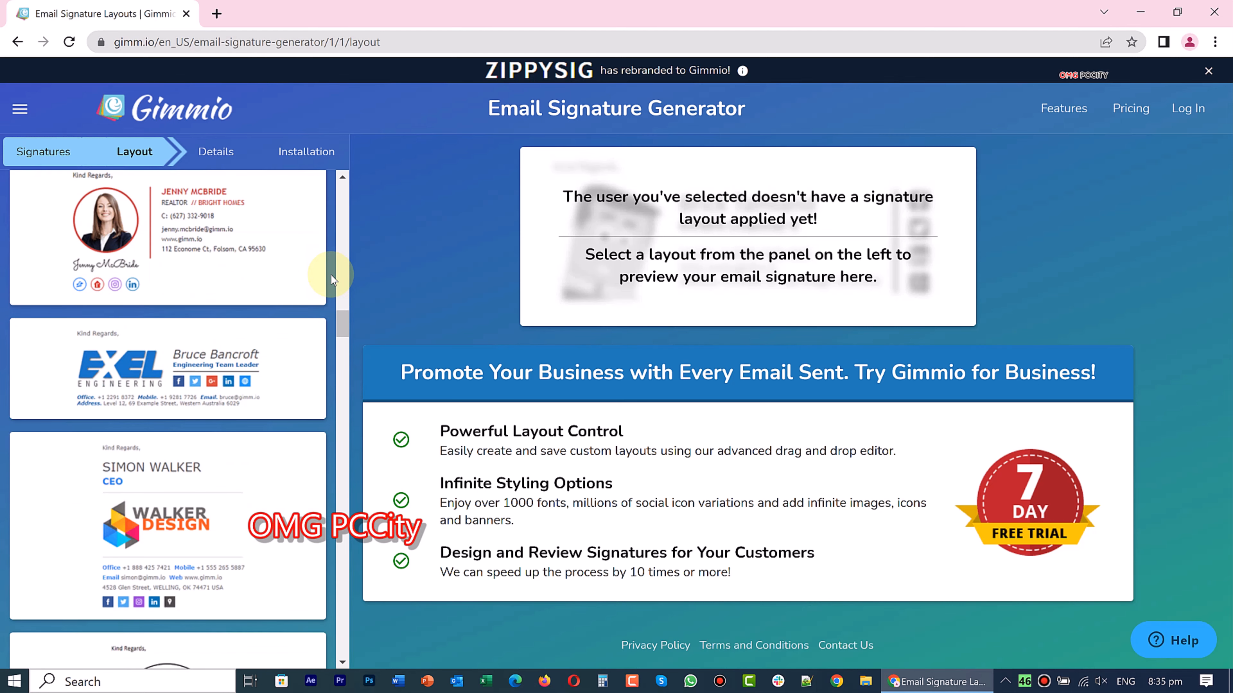
pyautogui.scroll(-12, 330, 275)
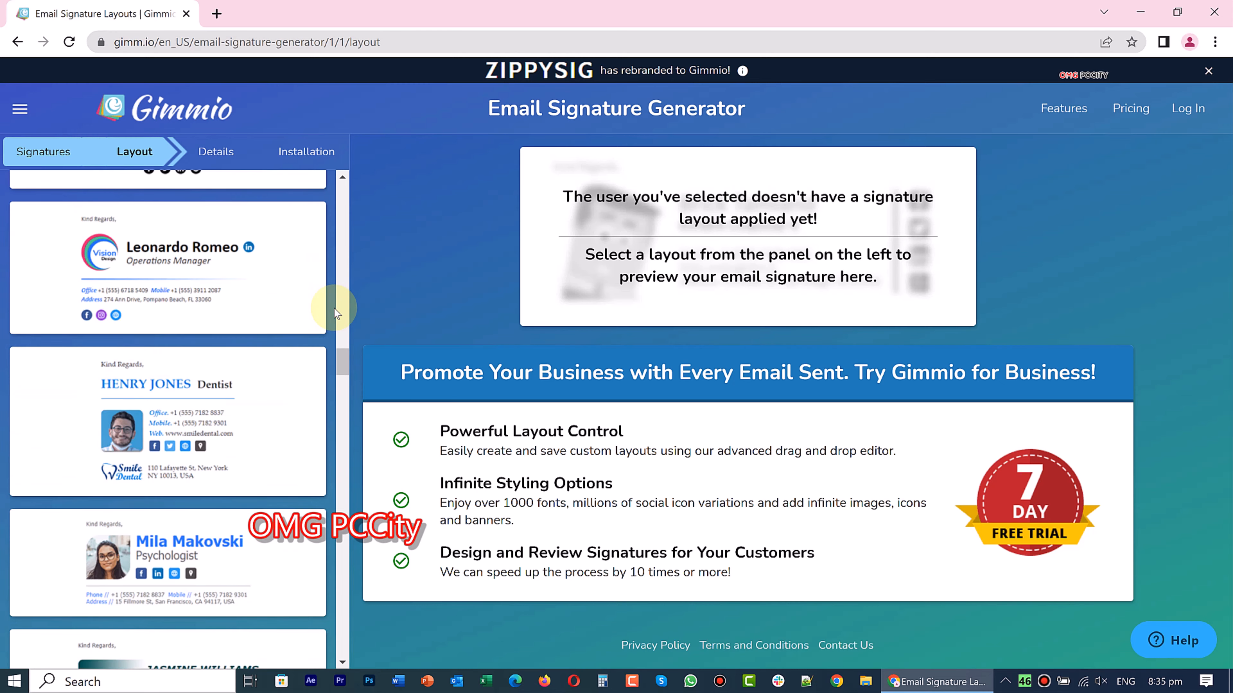
pyautogui.scroll(-7, 338, 362)
pyautogui.scroll(-7, 338, 362)
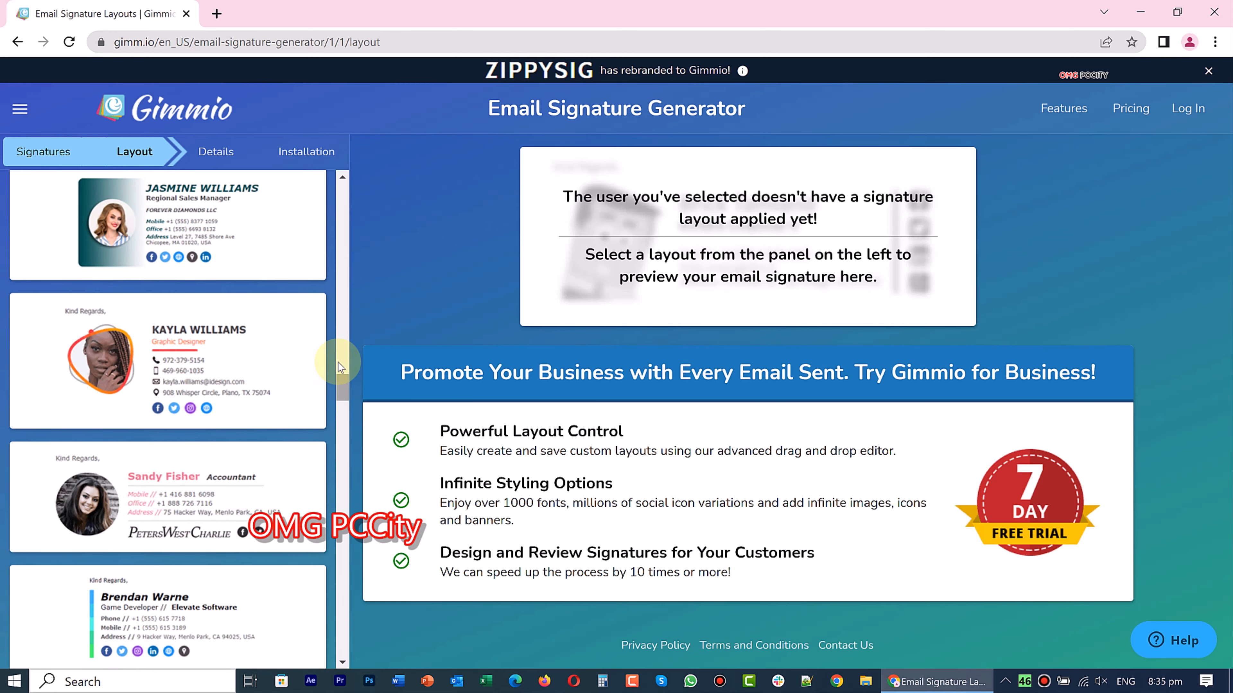
# - Apply the Regional Sales Manager layout with the round photo on a teal gradient to the signature
pyautogui.scroll(7, 339, 362)
pyautogui.scroll(-2, 338, 363)
pyautogui.scroll(-1, 339, 362)
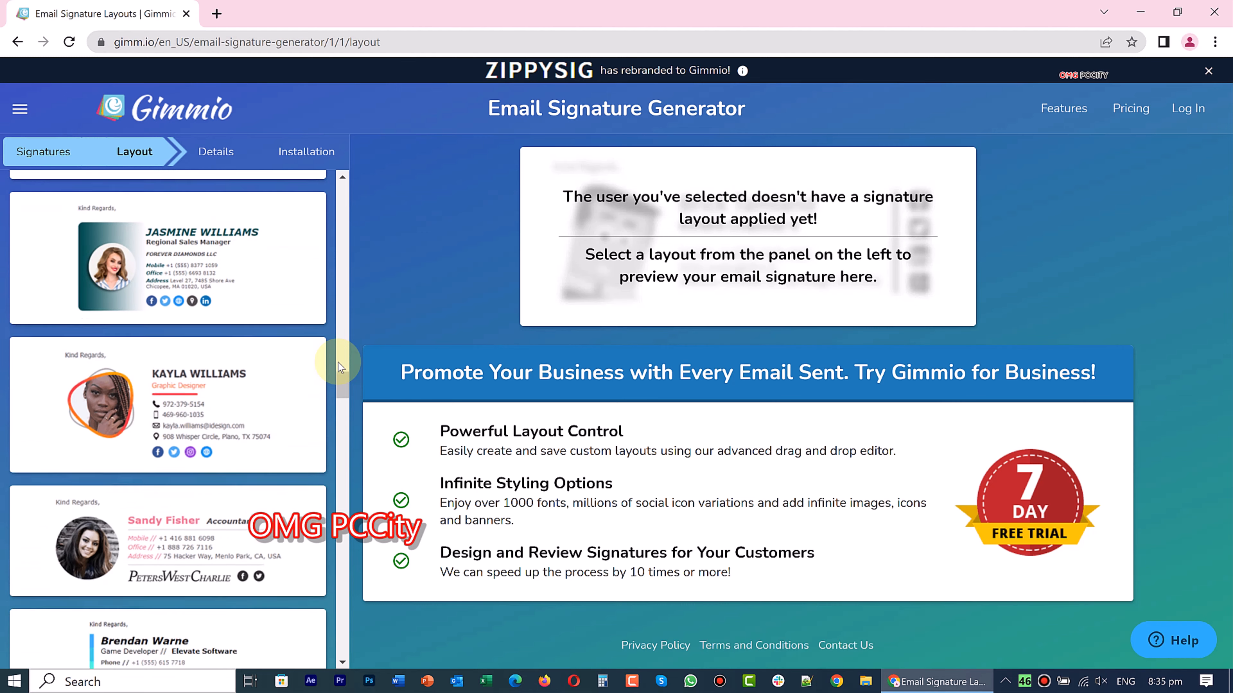
pyautogui.scroll(1, 338, 362)
pyautogui.click(214, 300)
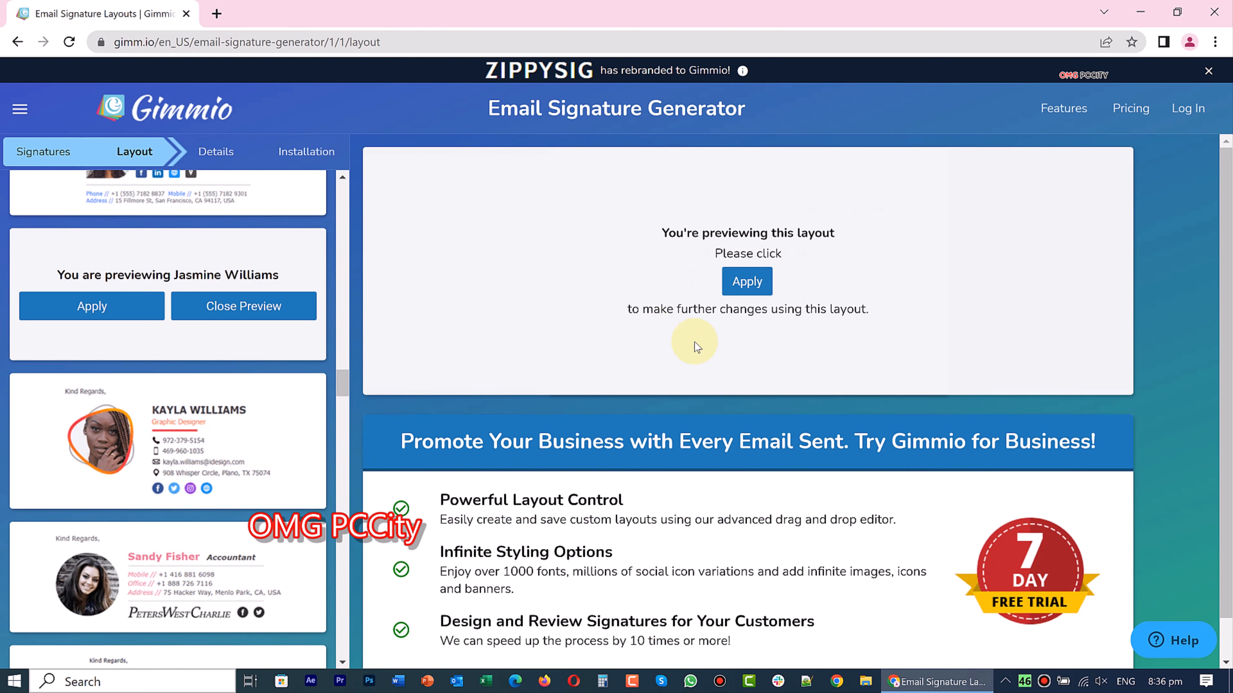
pyautogui.click(747, 285)
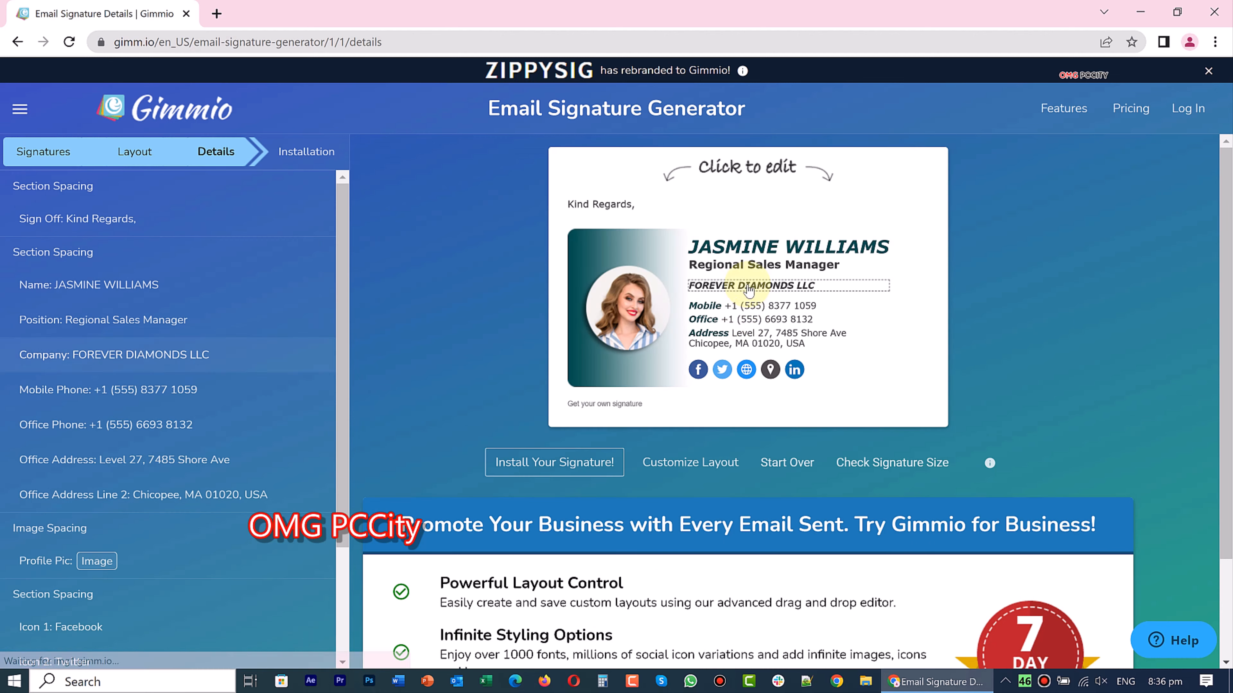
# - Replace the name in the signature with the placeholder "Your Name"
pyautogui.click(790, 249)
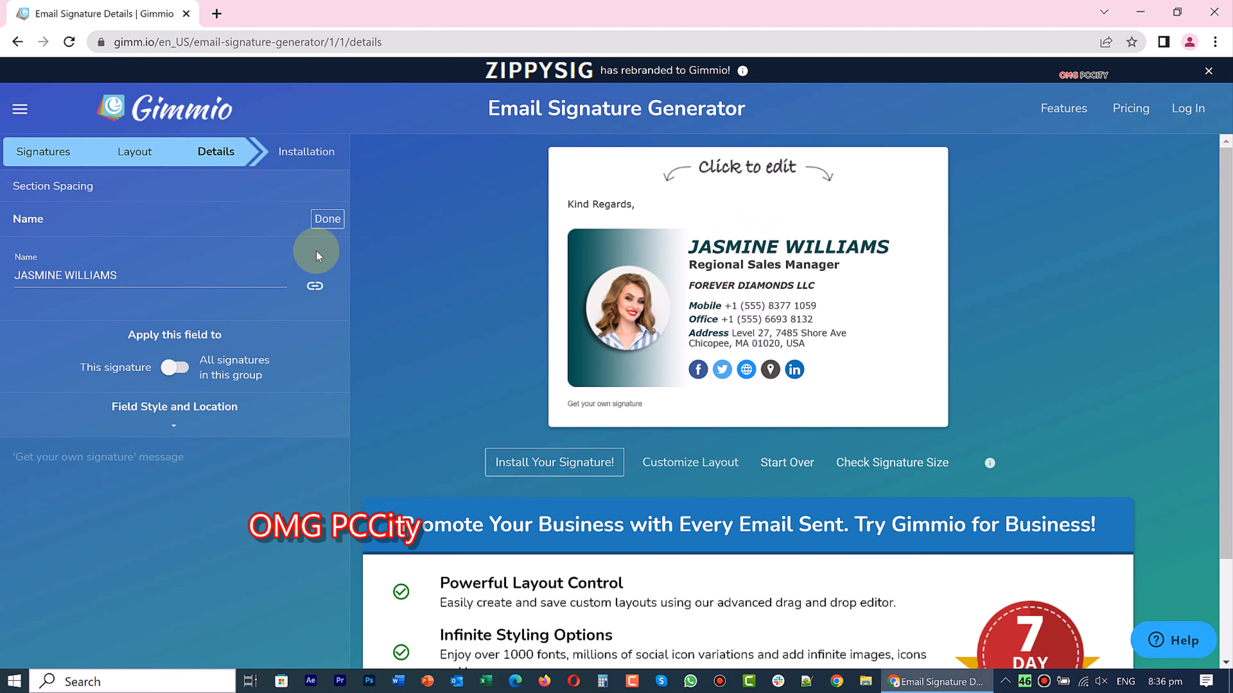
pyautogui.tripleClick(105, 275)
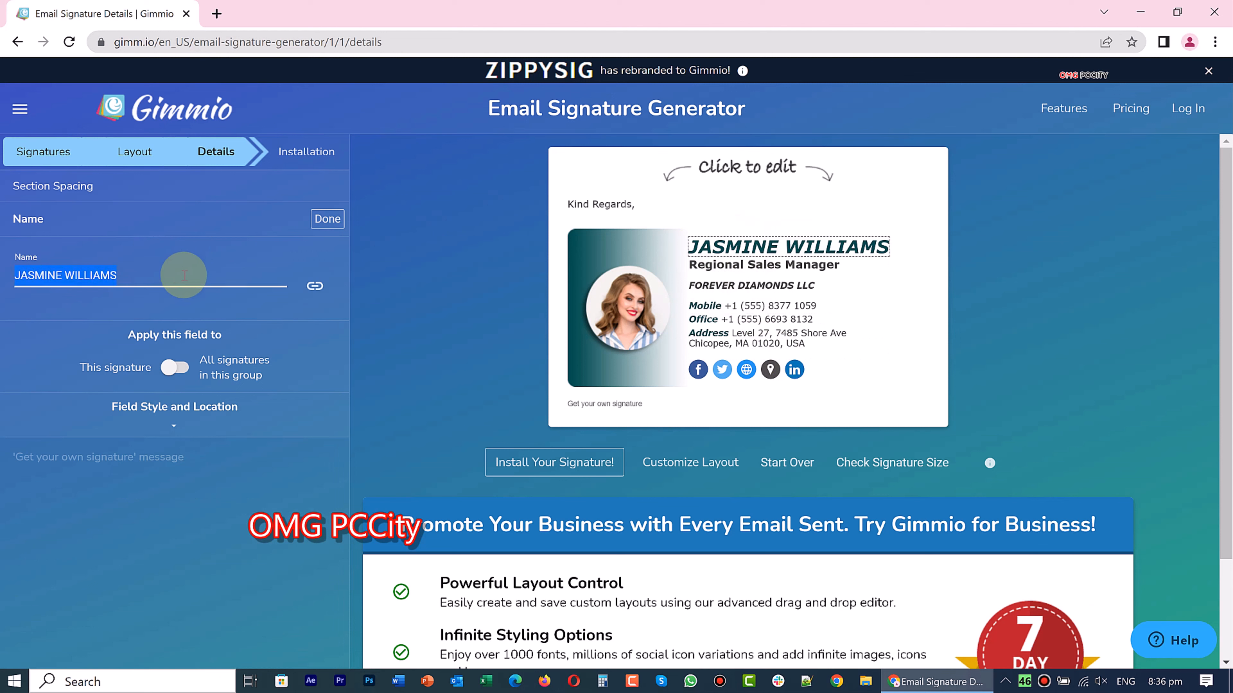
pyautogui.write('Your Name')
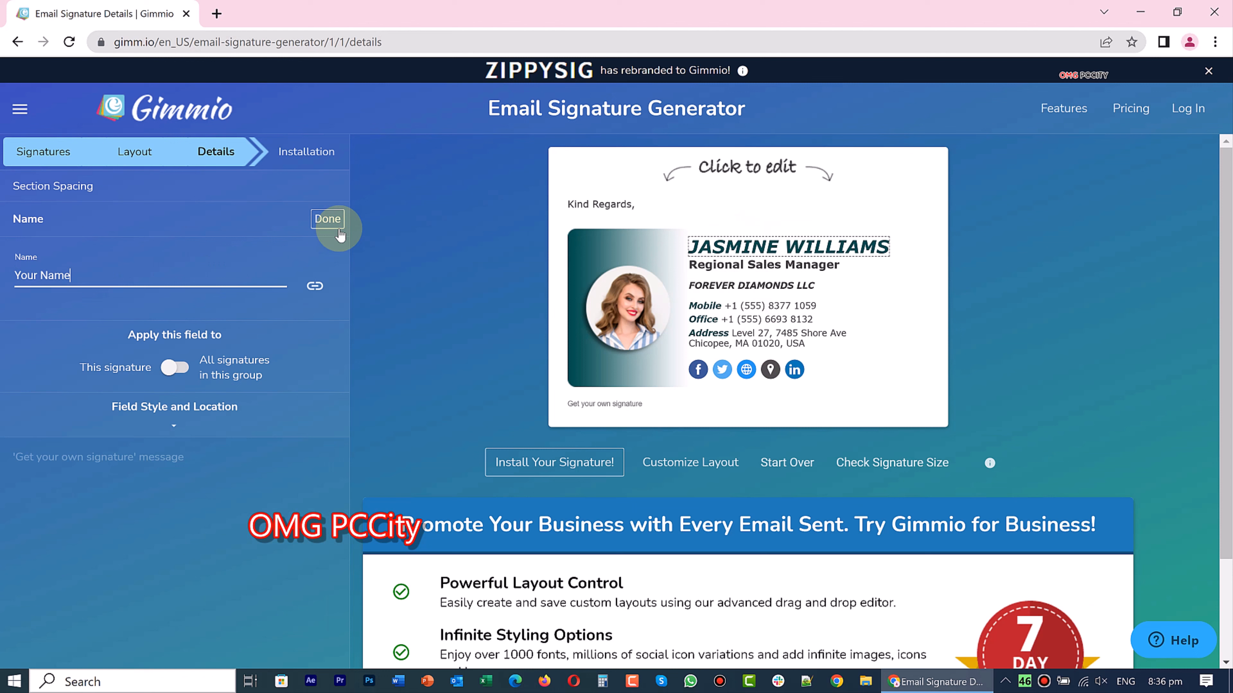
pyautogui.click(327, 218)
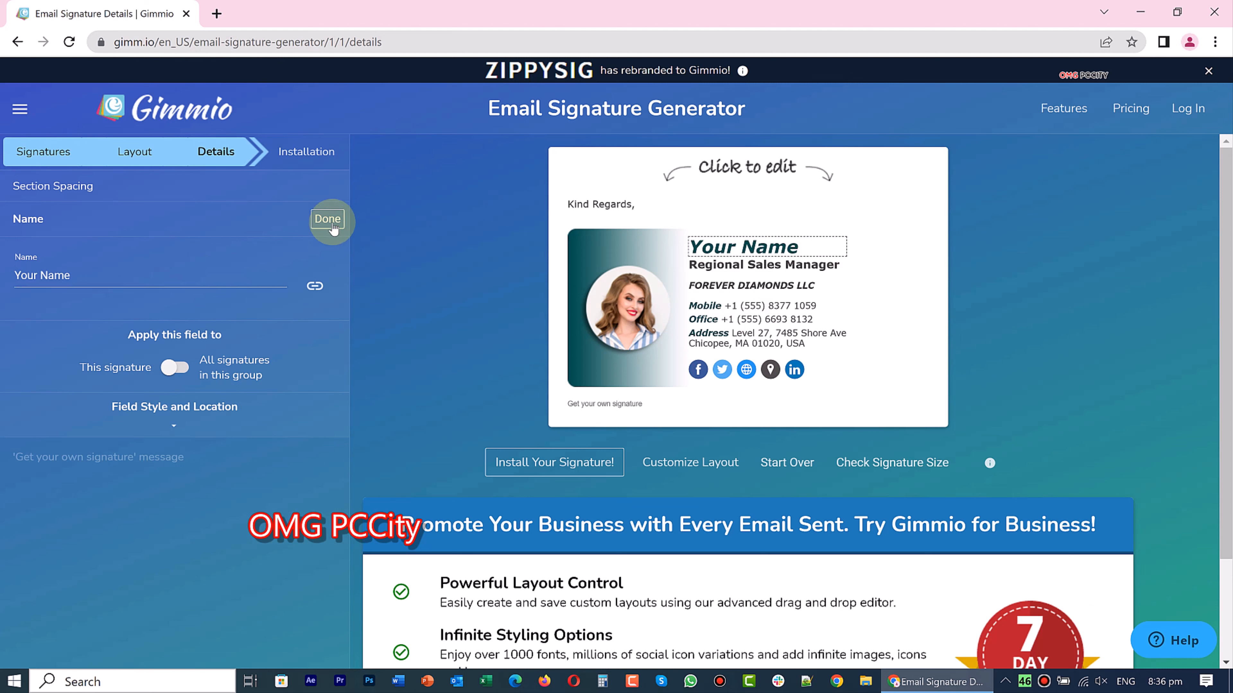
pyautogui.click(333, 218)
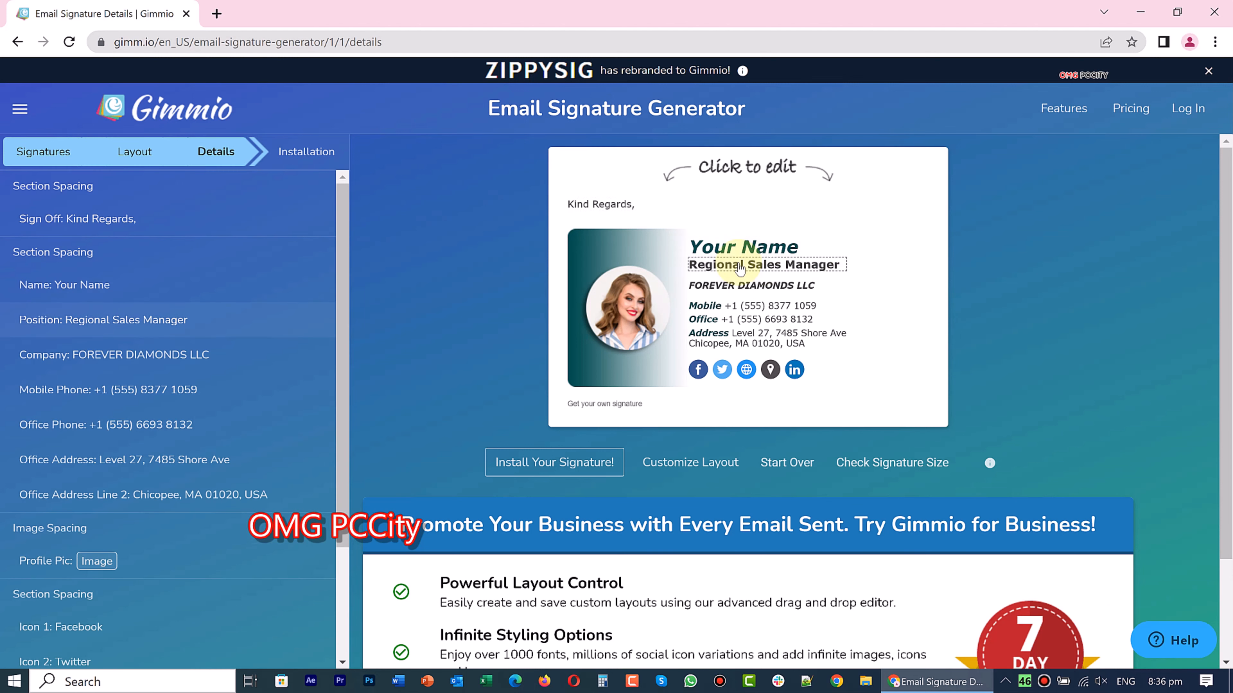
# - Change the signature's position to "Sales Manager"
pyautogui.click(759, 268)
pyautogui.tripleClick(141, 272)
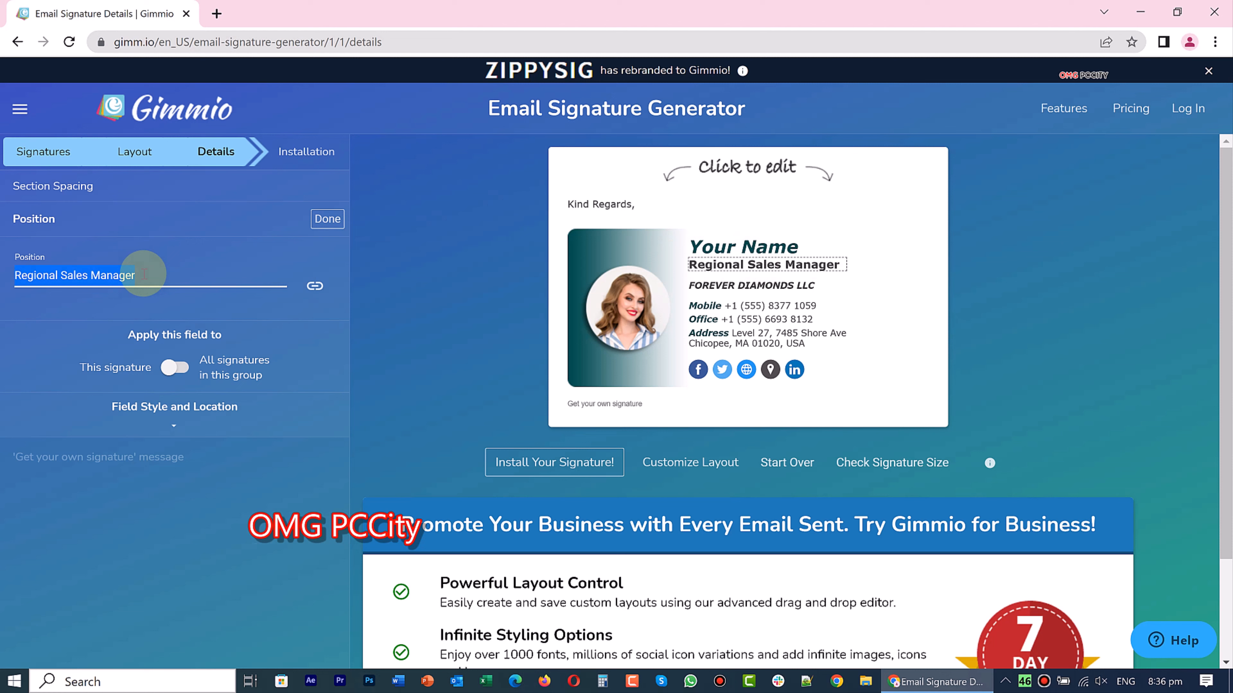
pyautogui.write('S')
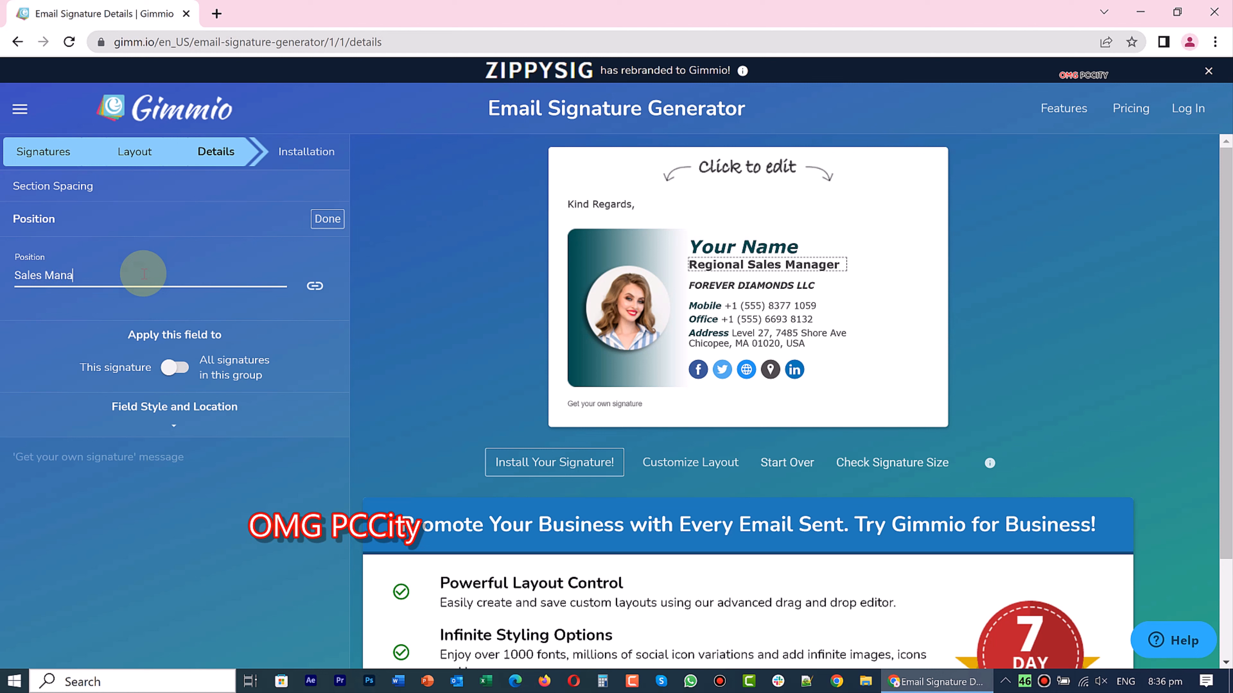
pyautogui.click(336, 220)
pyautogui.click(335, 220)
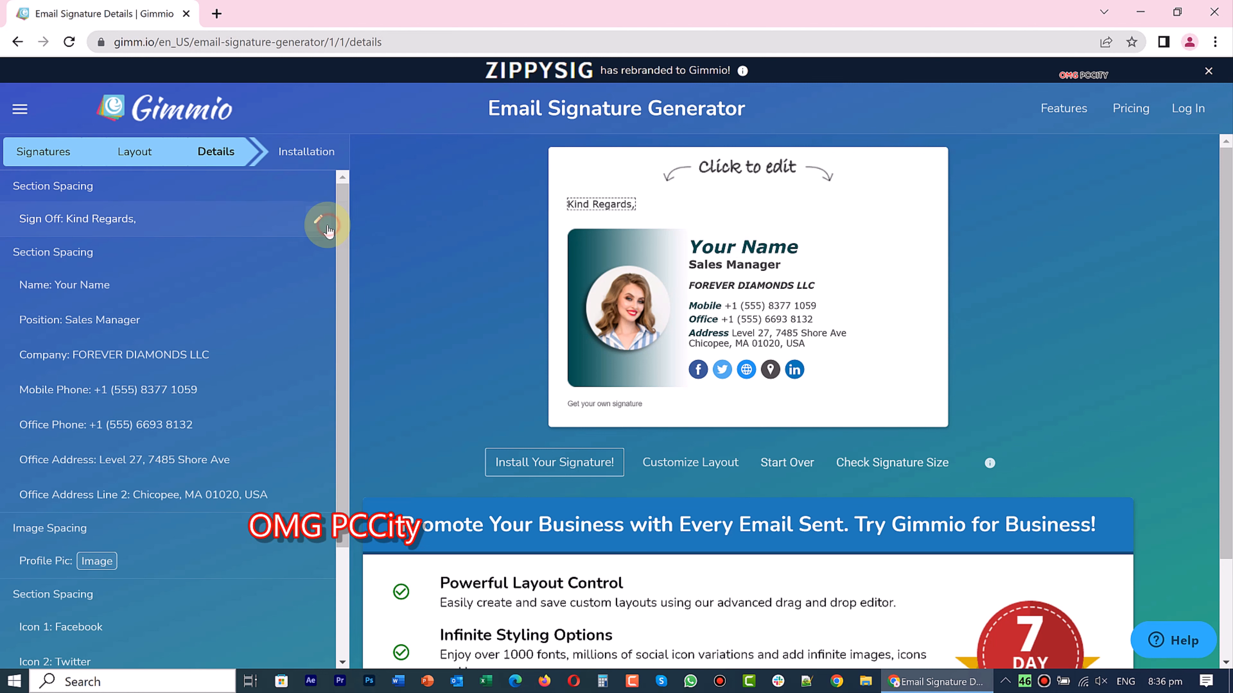
# - Set the signature's company field to "Company or Business Name"
pyautogui.click(766, 289)
pyautogui.click(124, 275)
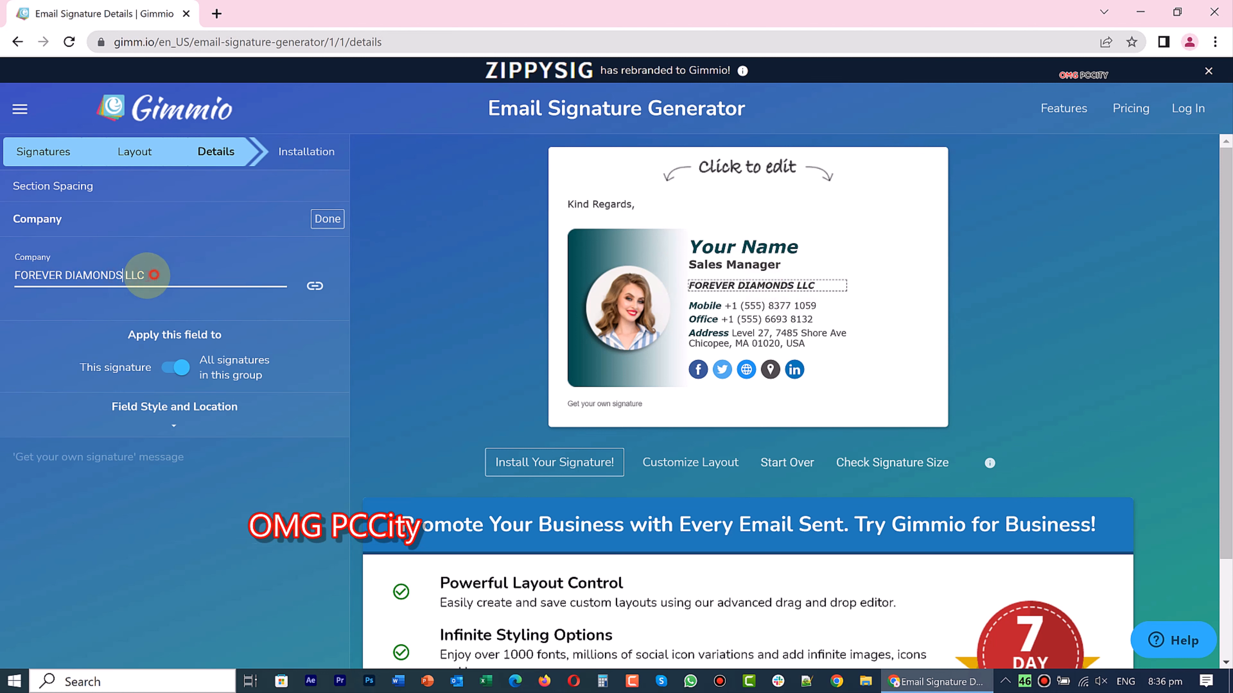
pyautogui.moveTo(154, 275); pyautogui.dragTo(7, 280)
pyautogui.write('Company or Business Name')
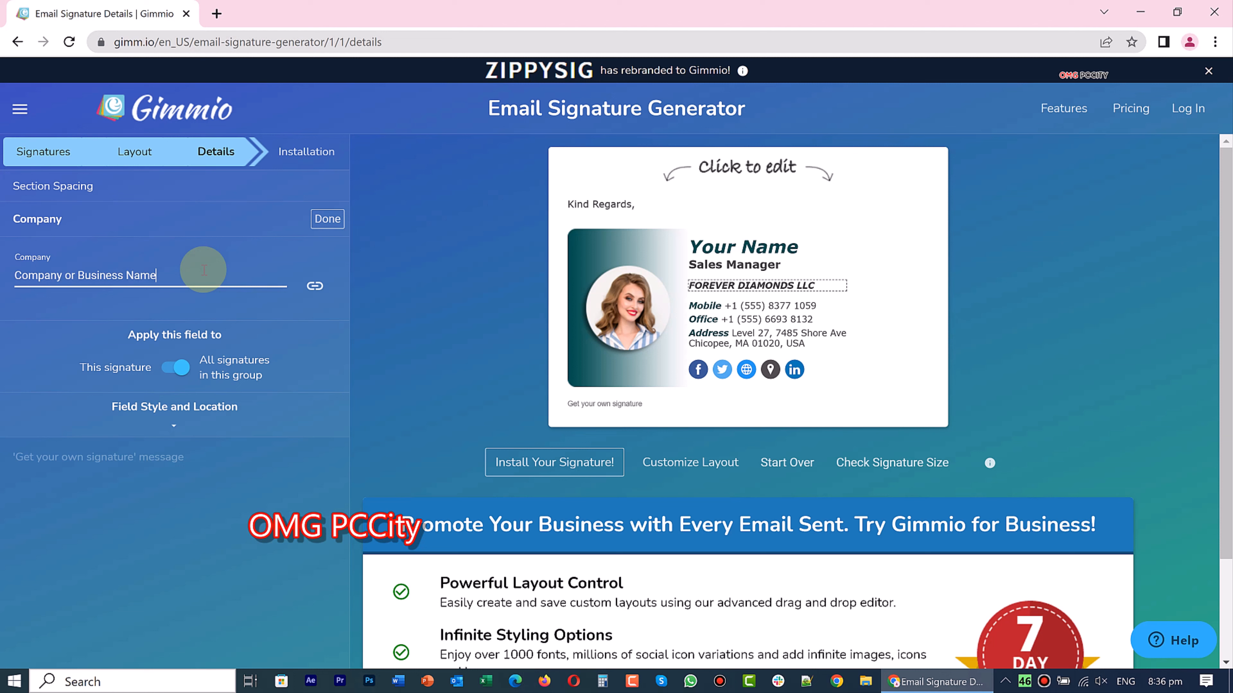
pyautogui.click(332, 221)
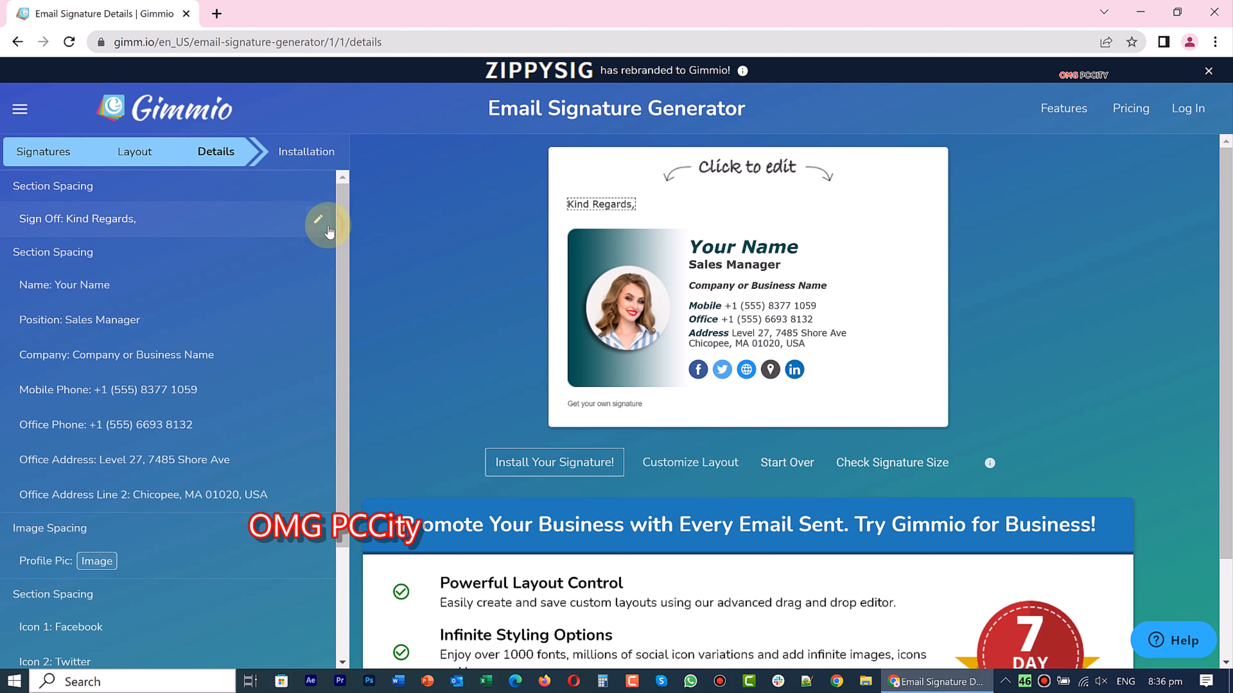
# - Replace the mobile phone after the +1 prefix with a sample number, spaced in groups of three digits
pyautogui.click(802, 308)
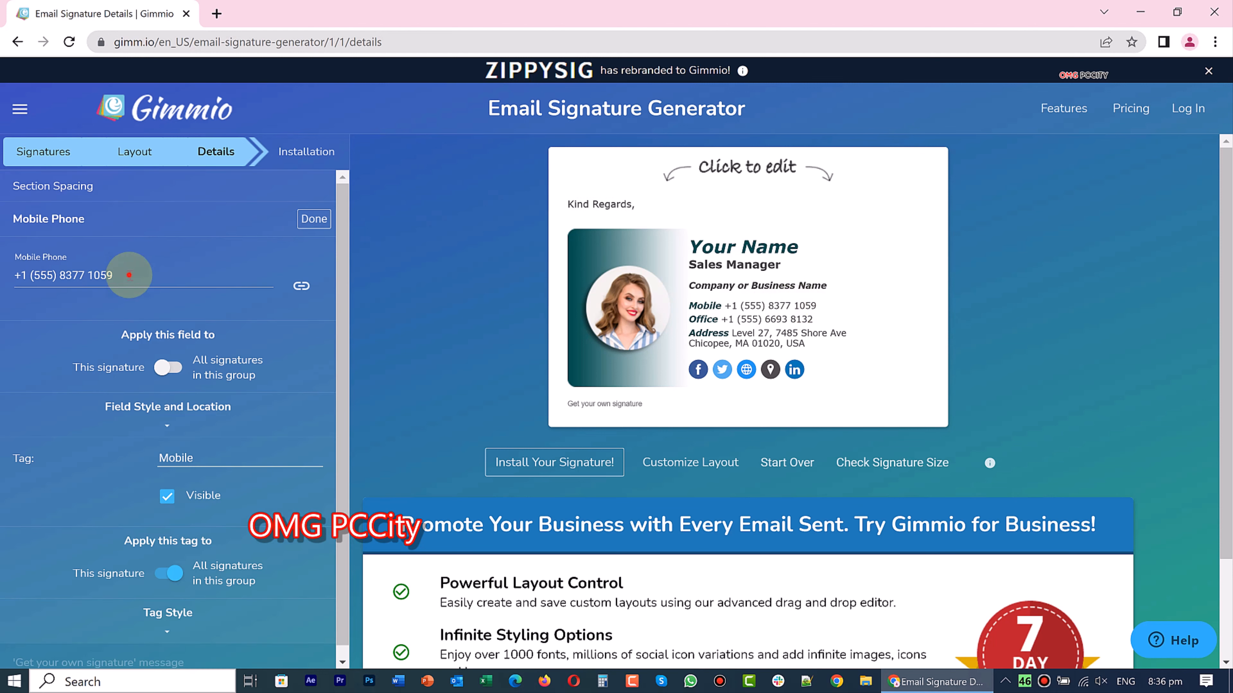
pyautogui.click(141, 278)
pyautogui.click(128, 275)
pyautogui.moveTo(128, 275); pyautogui.dragTo(27, 280)
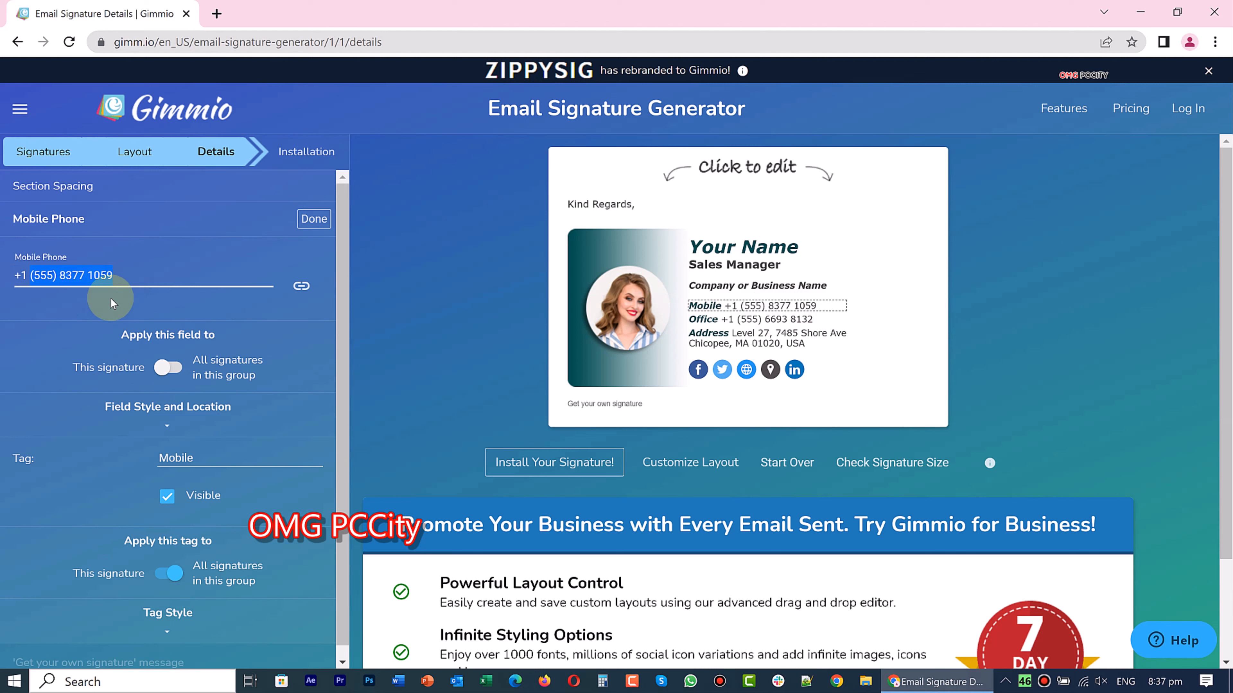
pyautogui.write('123456789')
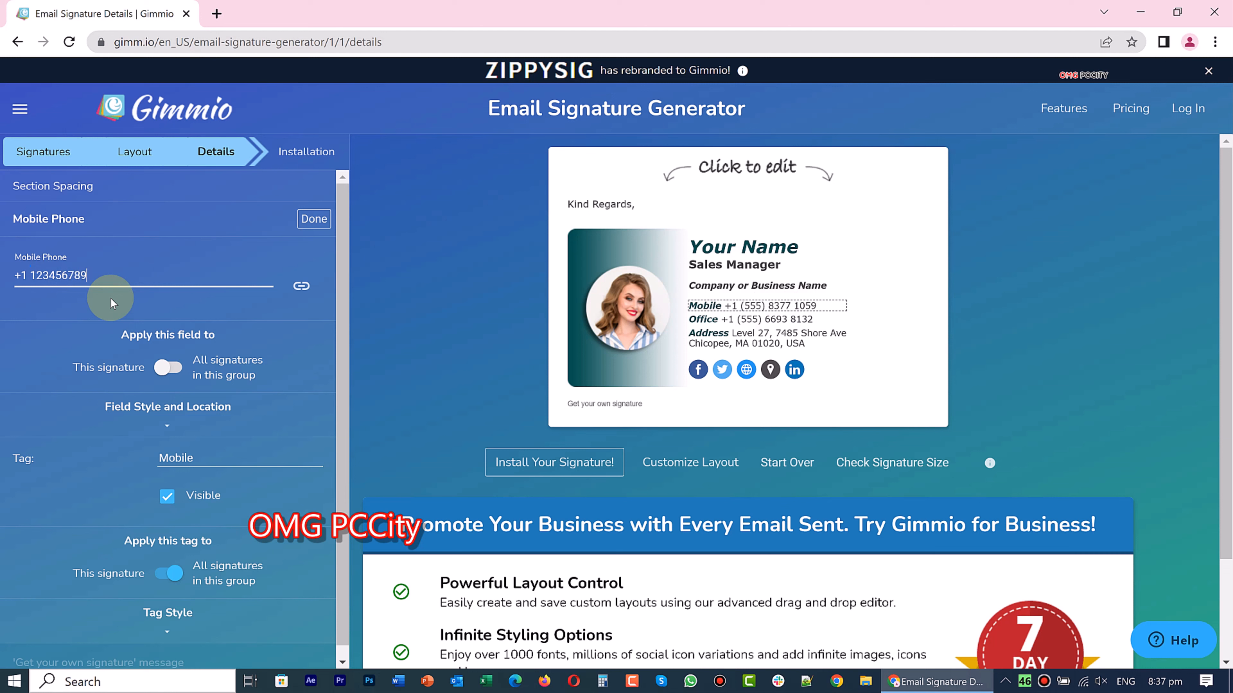
pyautogui.click(51, 275)
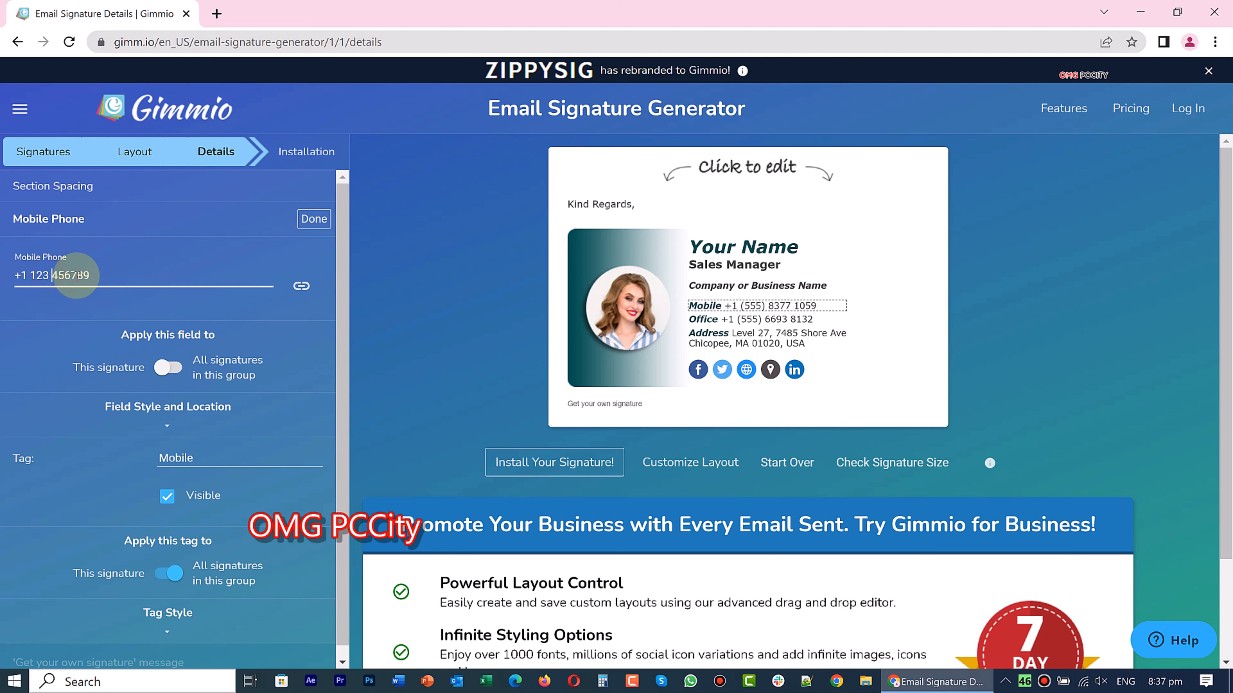
pyautogui.click(327, 223)
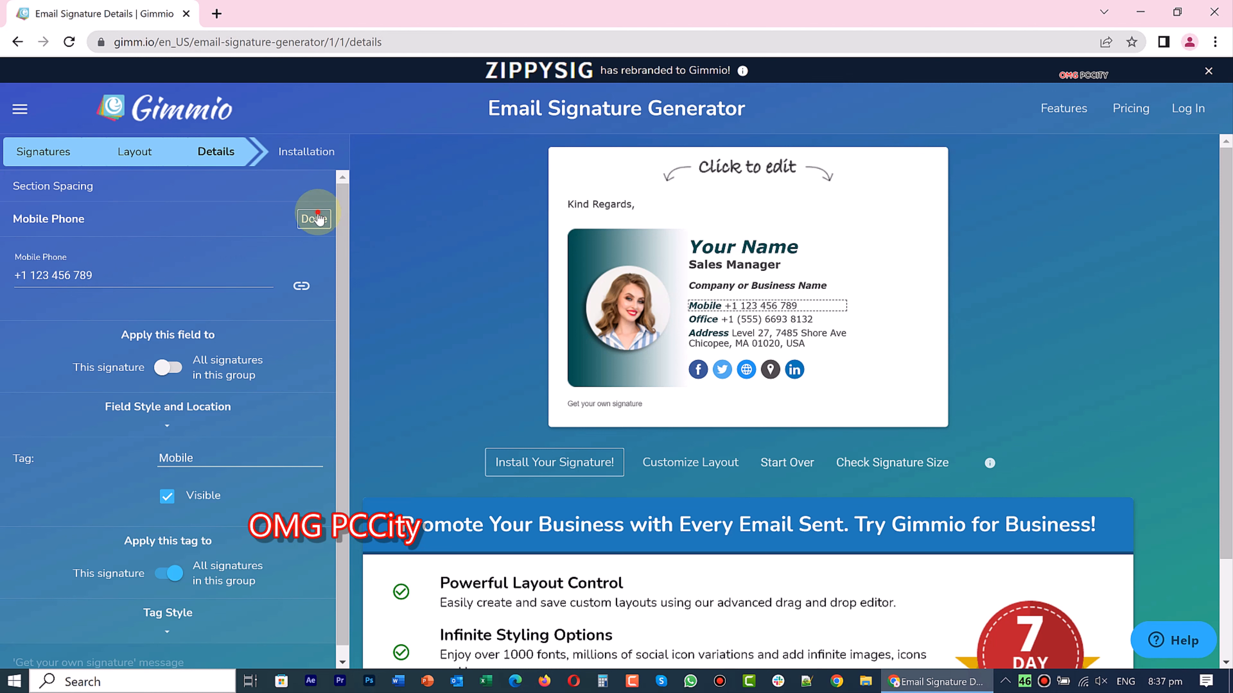
pyautogui.click(319, 214)
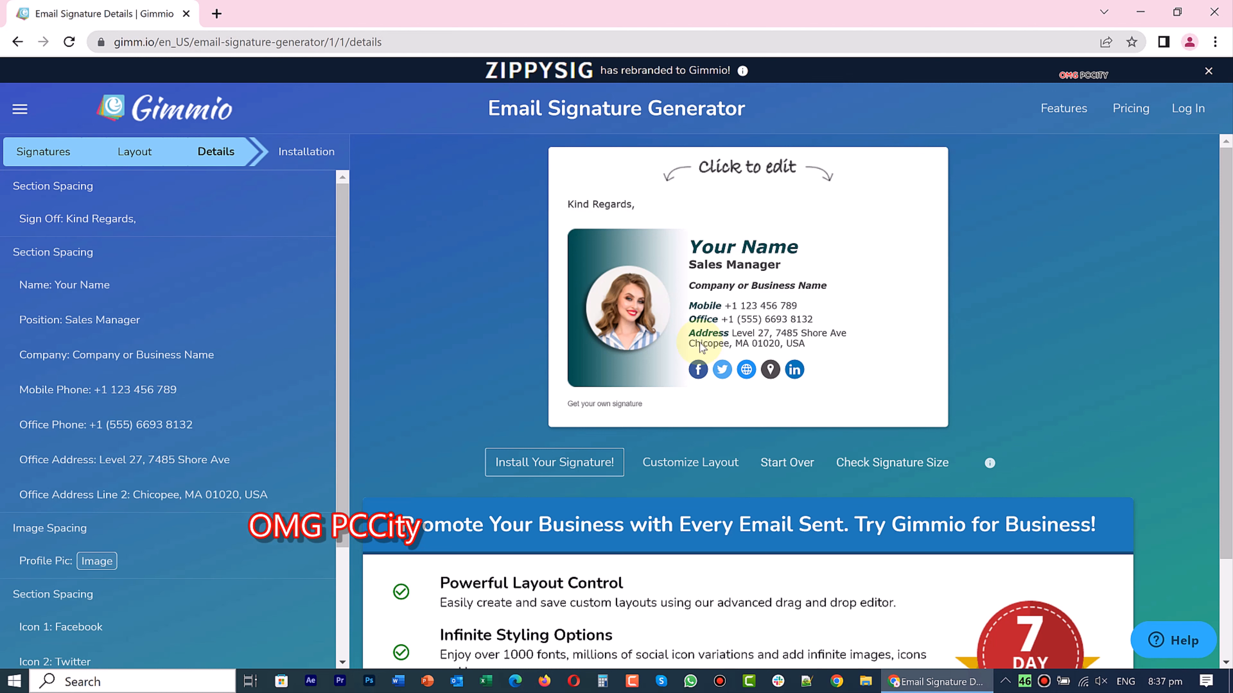
# - Change the office address field's tag to "Email." and keep the tag visible
pyautogui.click(761, 321)
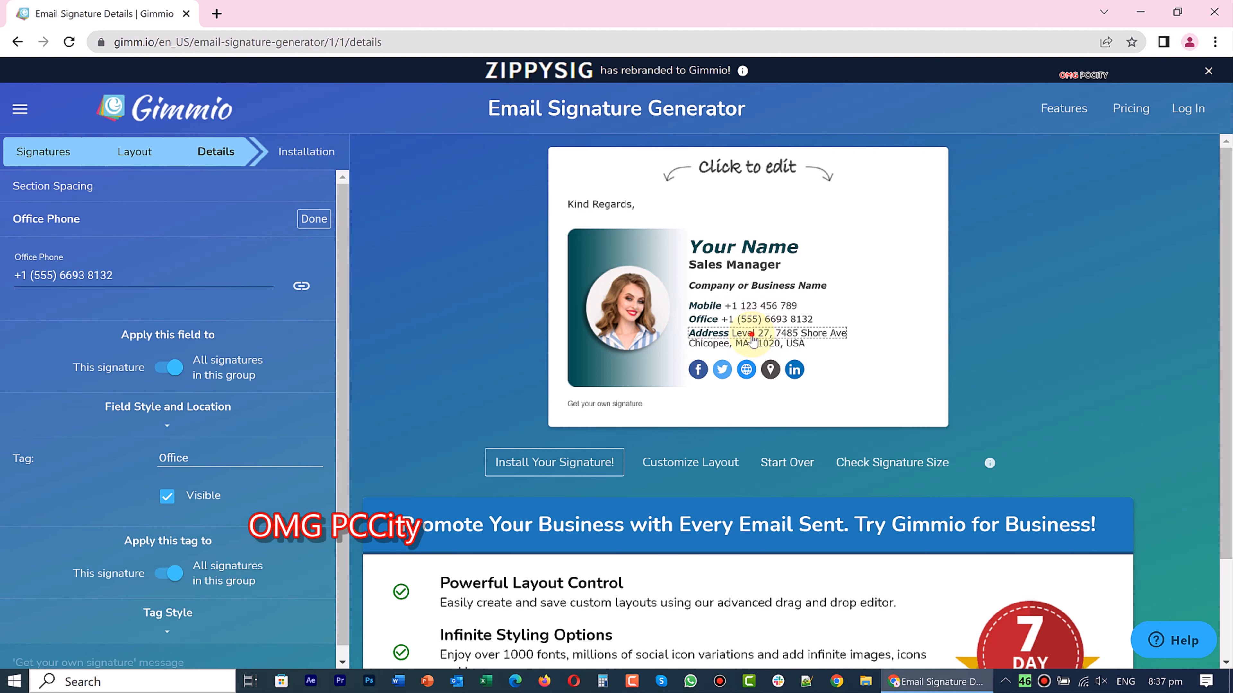
pyautogui.click(740, 334)
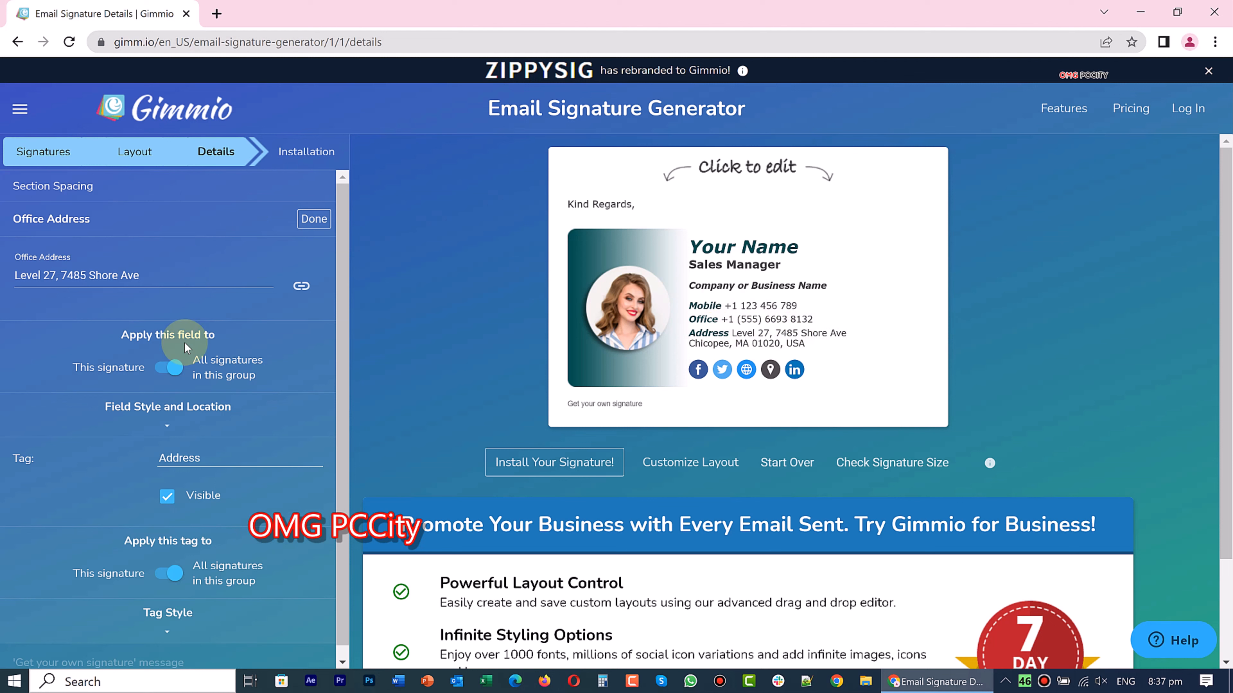
pyautogui.moveTo(198, 457); pyautogui.dragTo(158, 458)
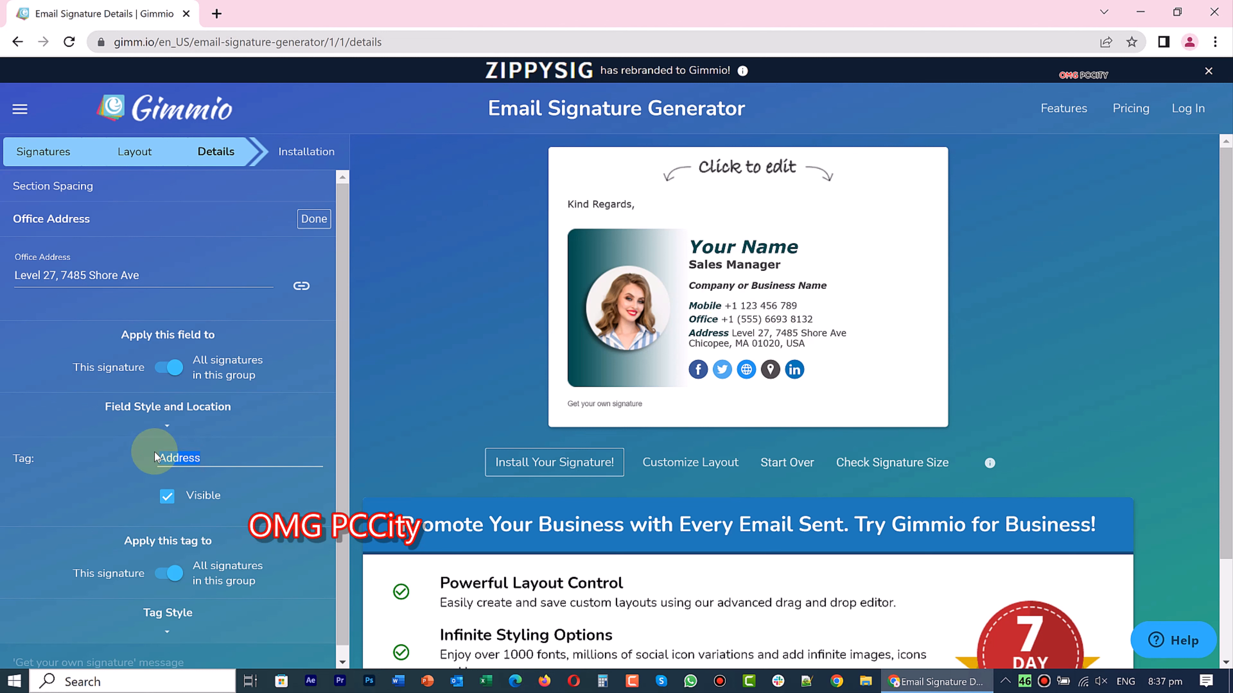
pyautogui.write('Email.')
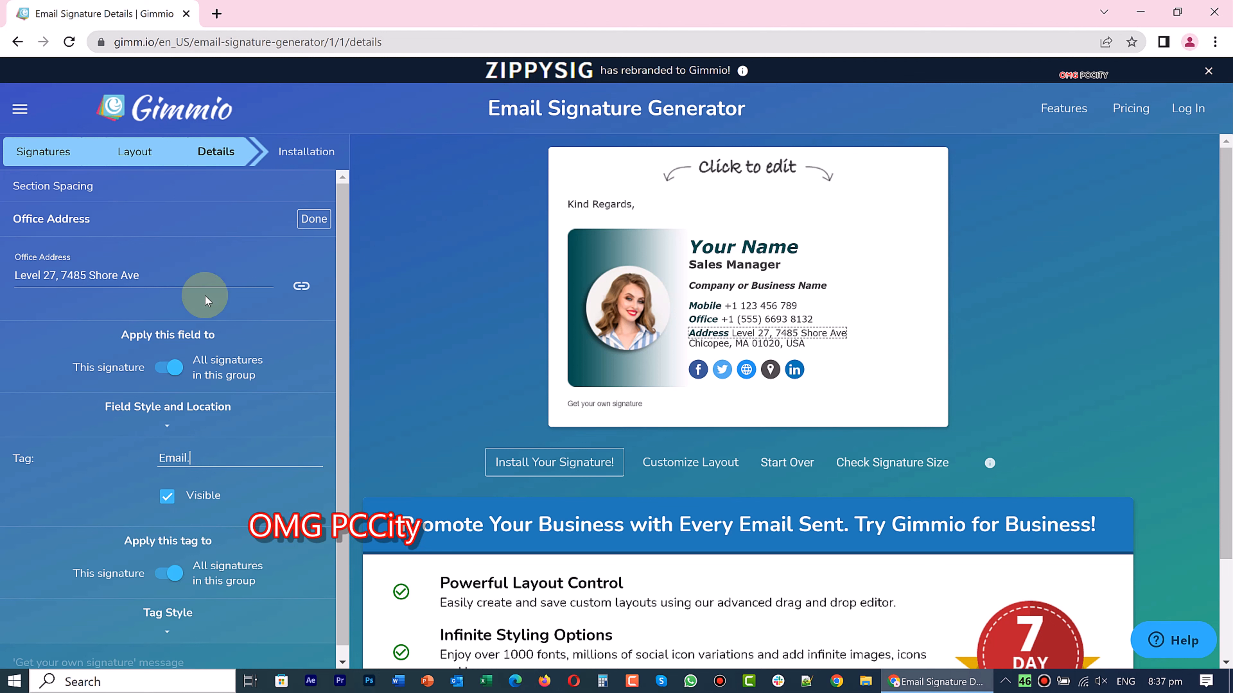
pyautogui.tripleClick(158, 276)
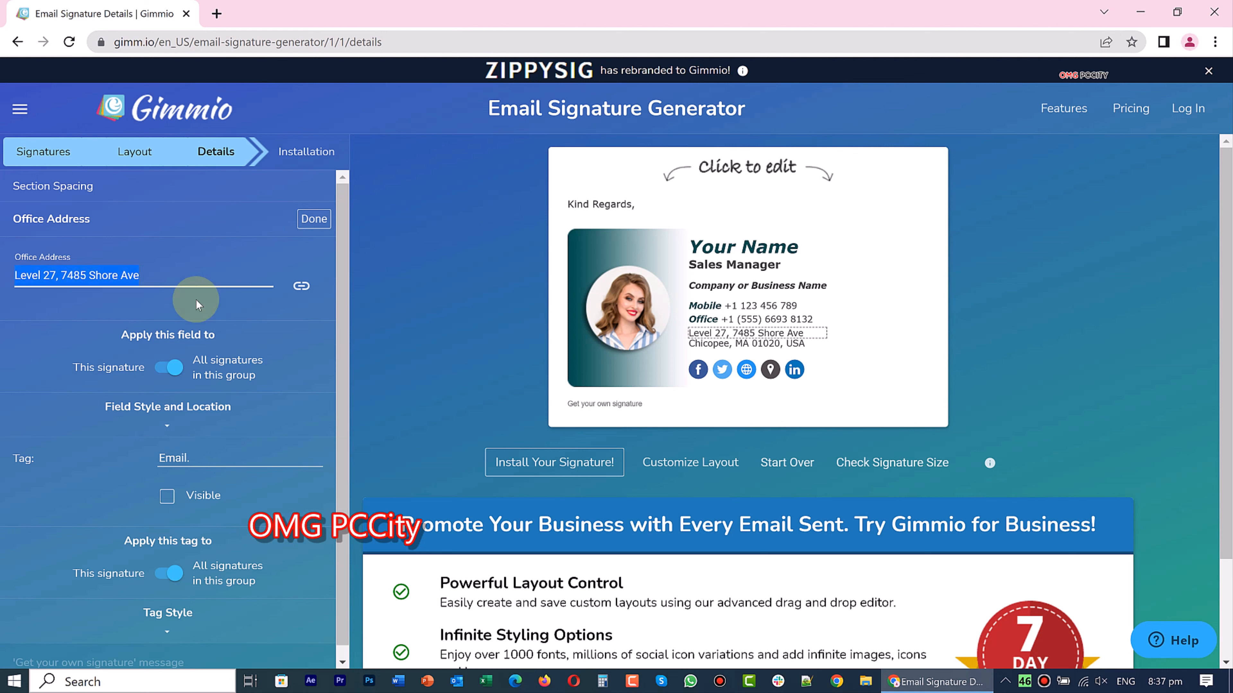
pyautogui.click(167, 499)
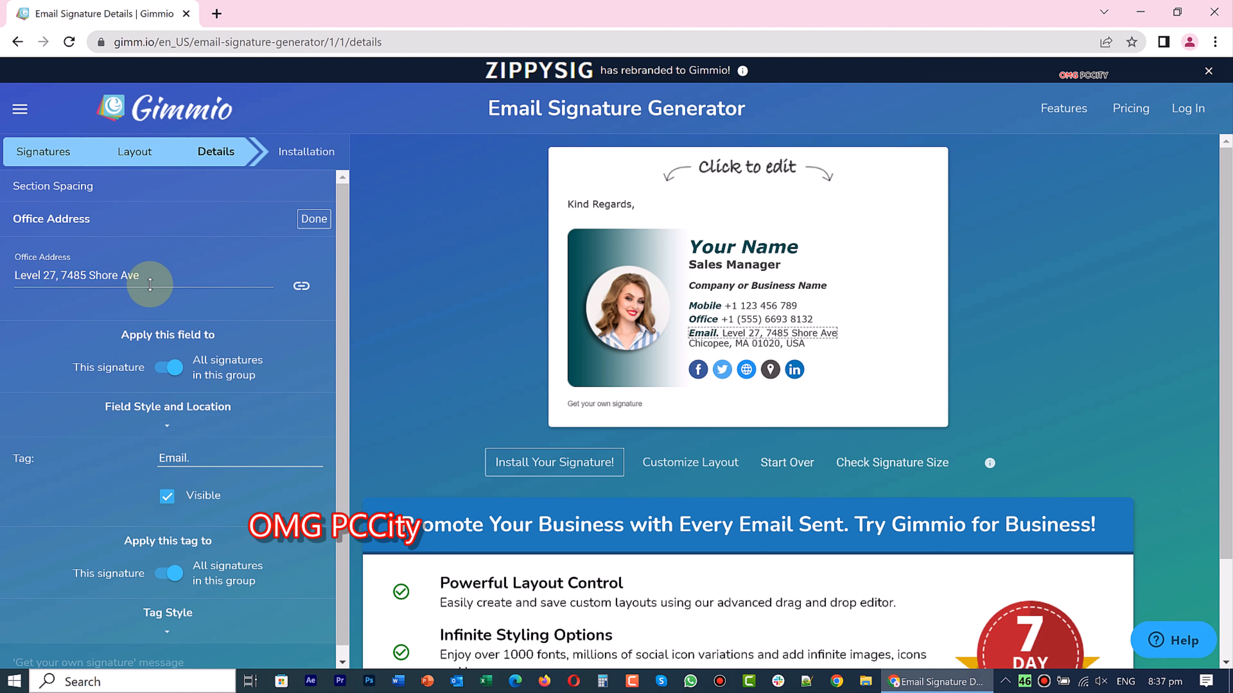
# - Replace the street address in the office address field with a sample email address and finish editing the field
pyautogui.tripleClick(170, 275)
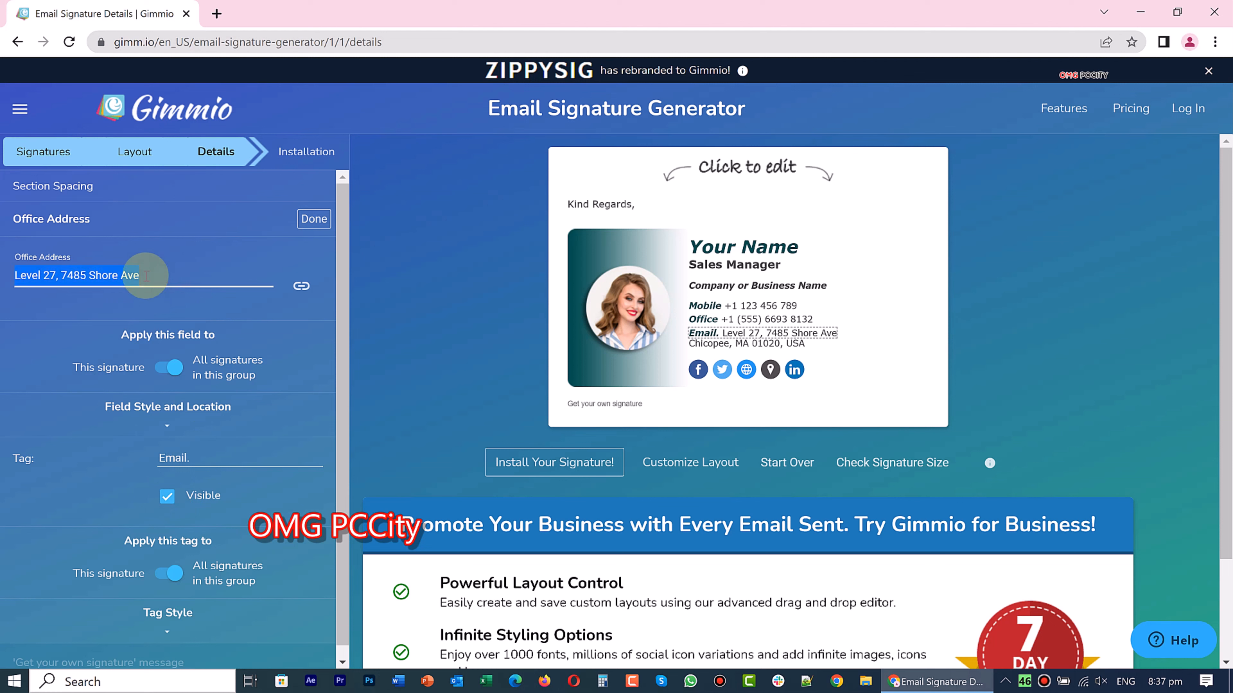
pyautogui.write('admin@admin.com')
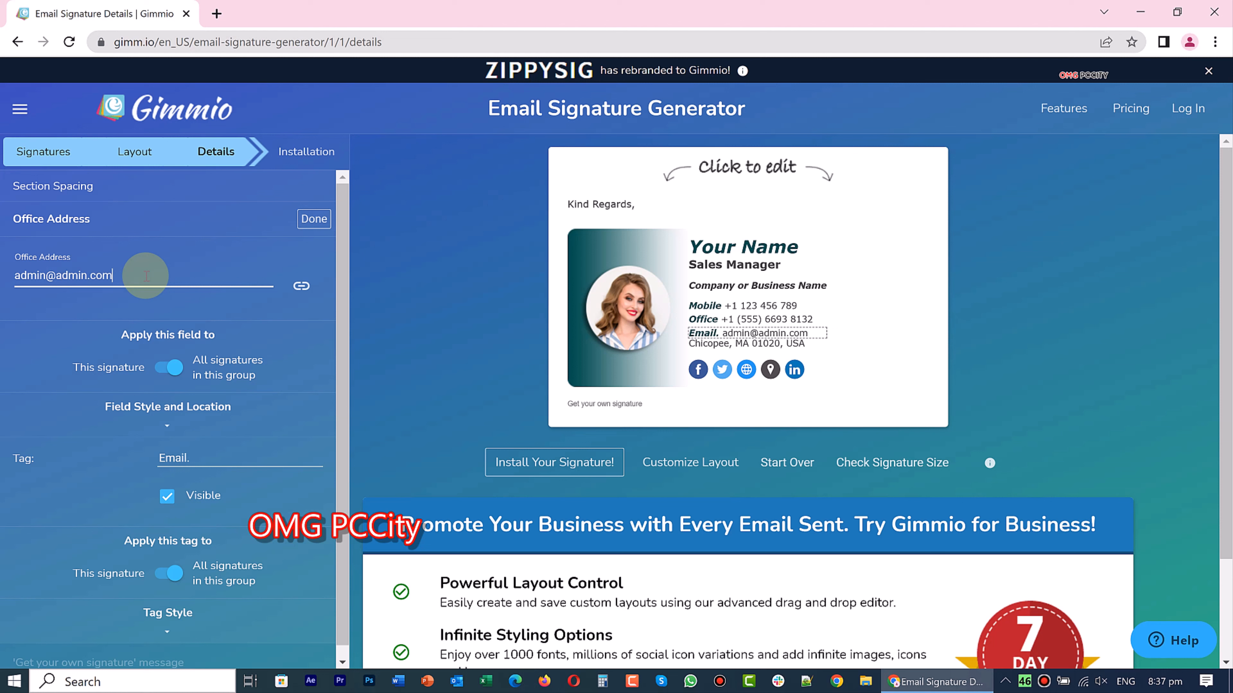
pyautogui.click(314, 221)
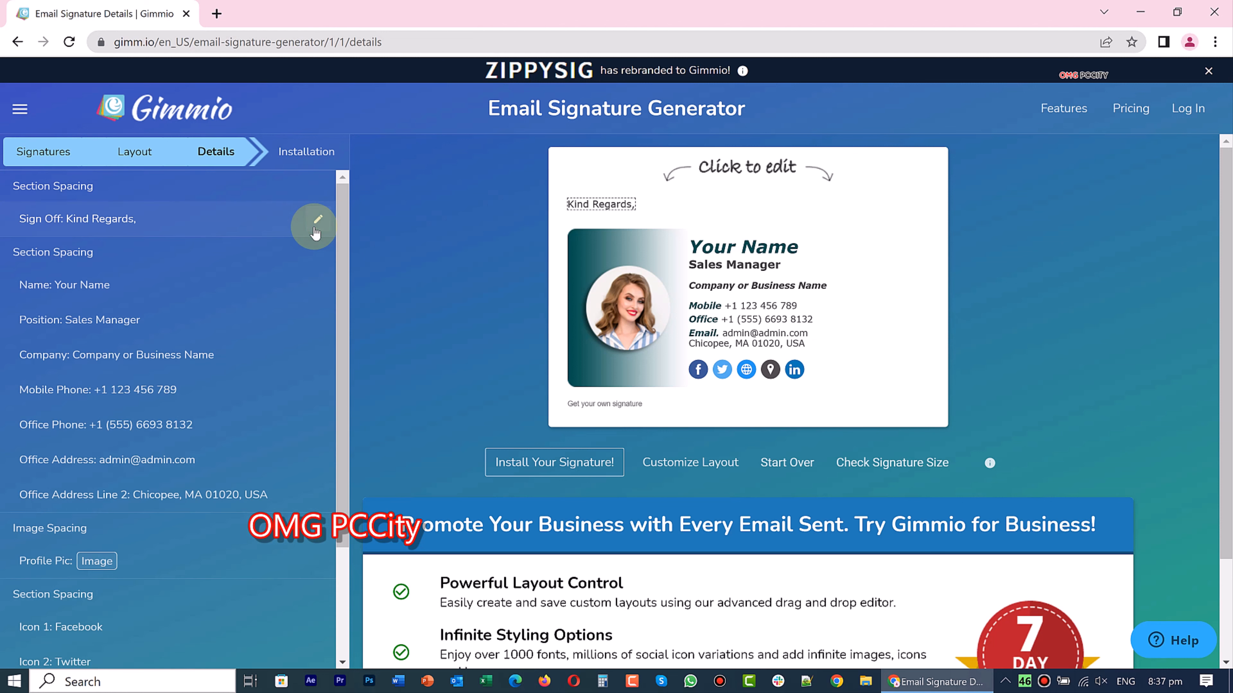
# - Examine the style options of the second office address line and the settings of the profile picture
pyautogui.click(685, 346)
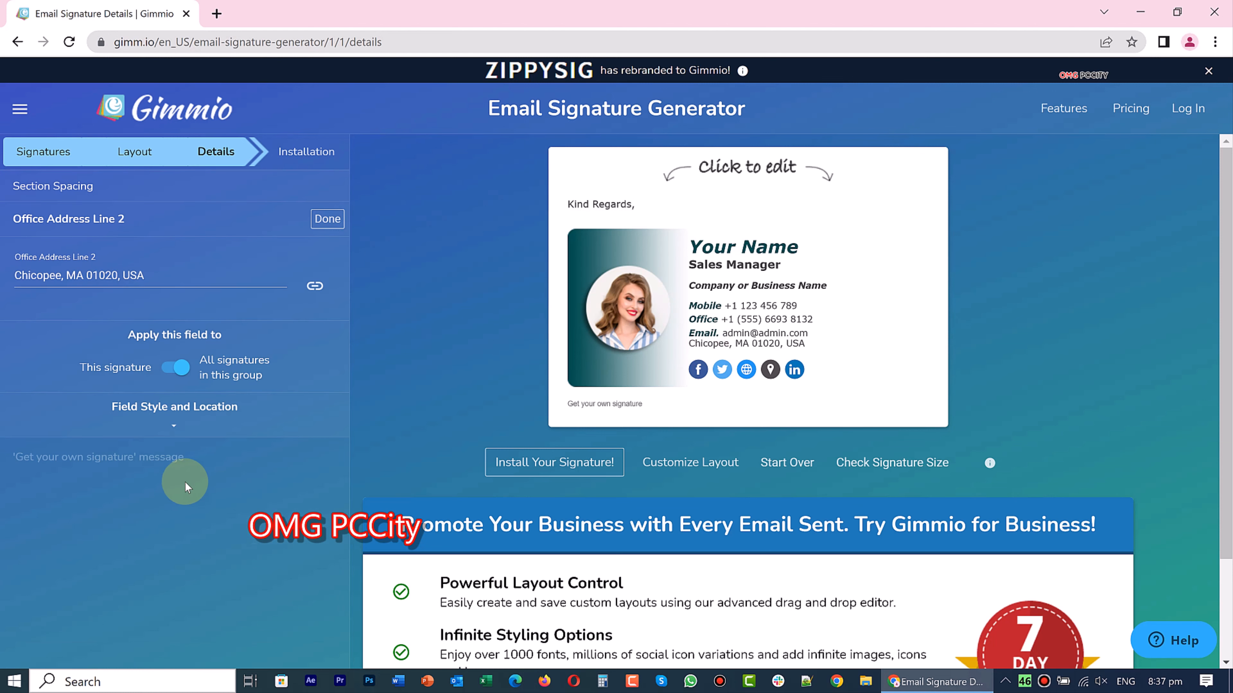
pyautogui.click(174, 428)
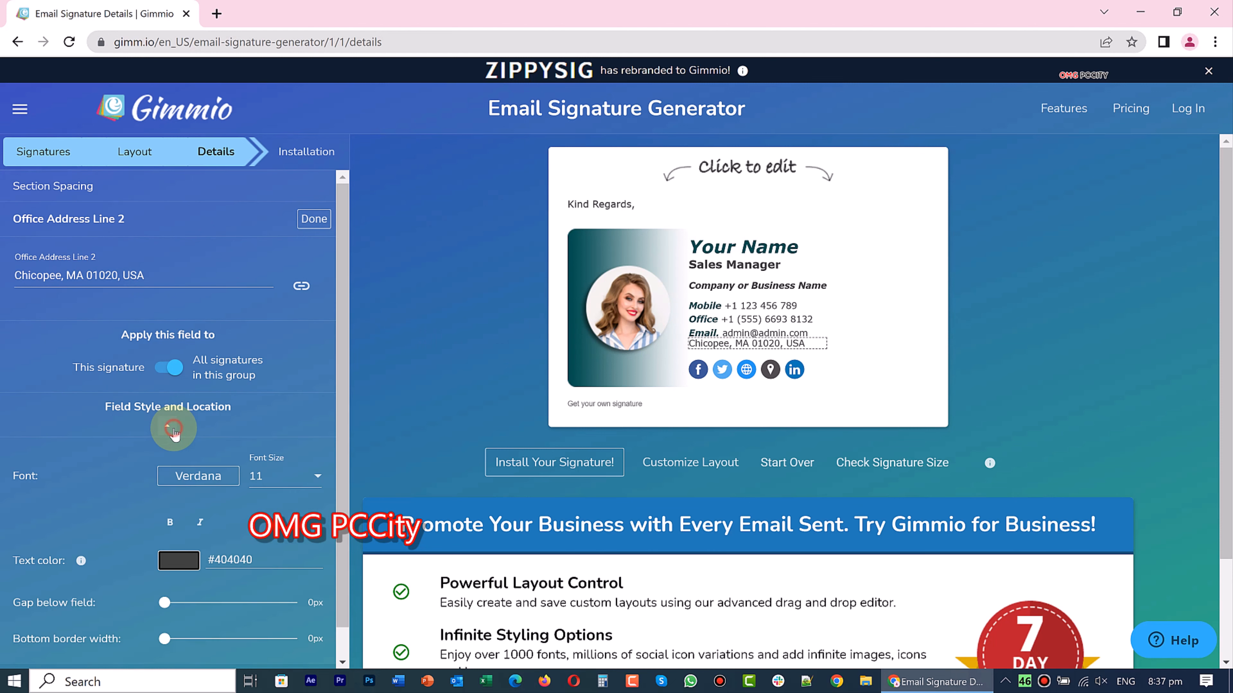
pyautogui.click(173, 429)
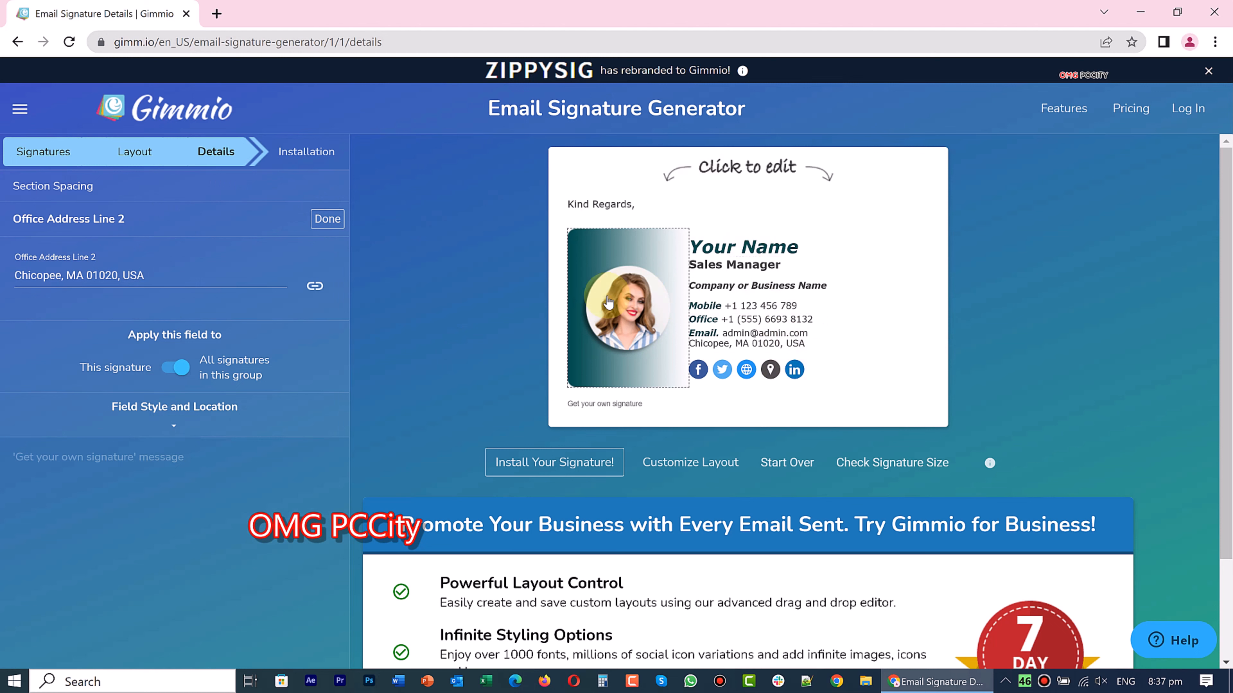
pyautogui.click(626, 322)
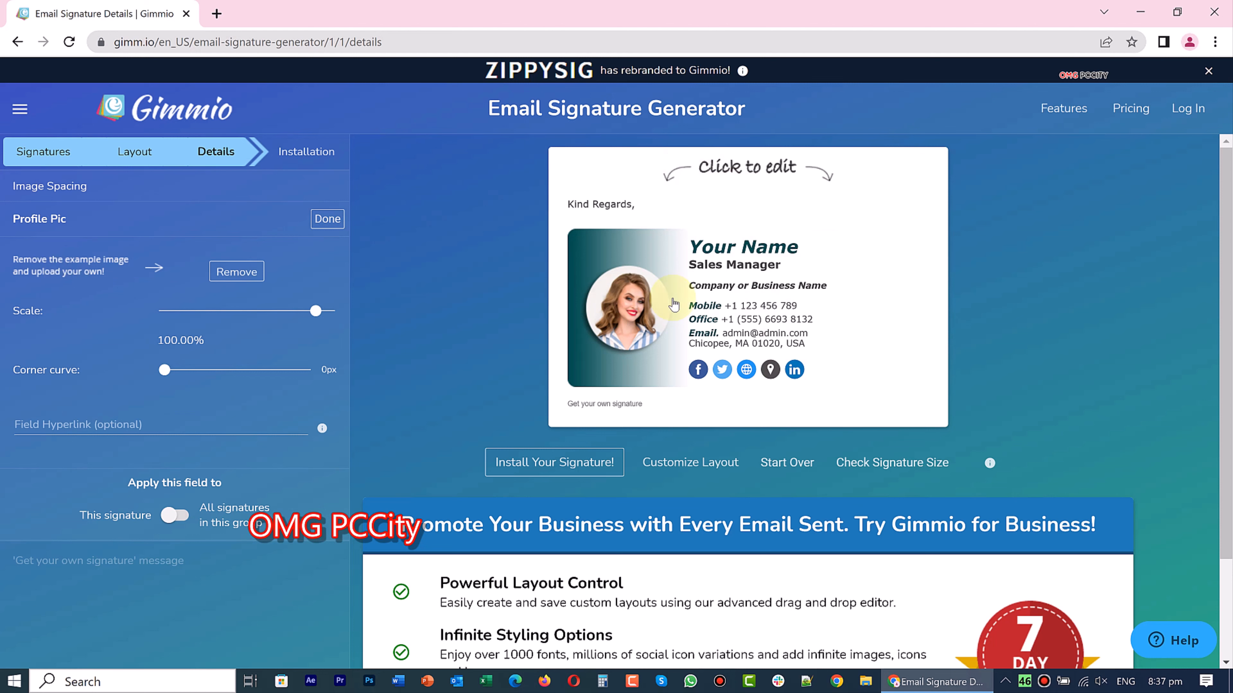
pyautogui.click(700, 375)
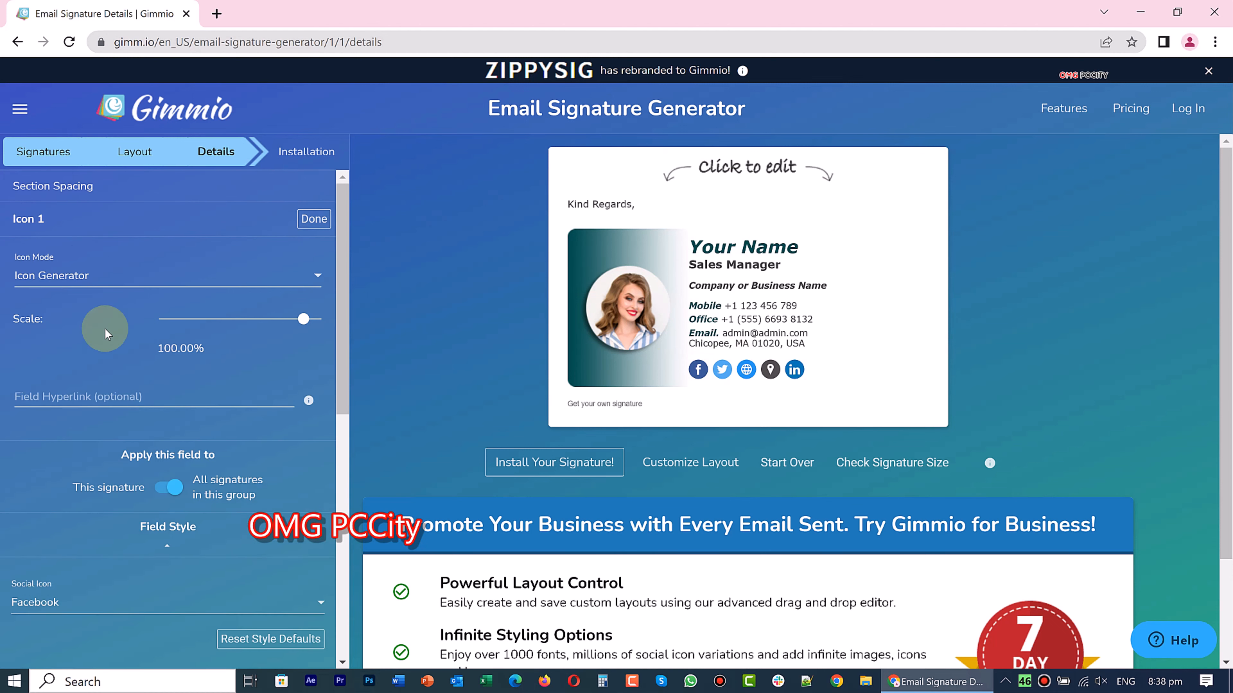
pyautogui.click(110, 398)
pyautogui.write('http://ww')
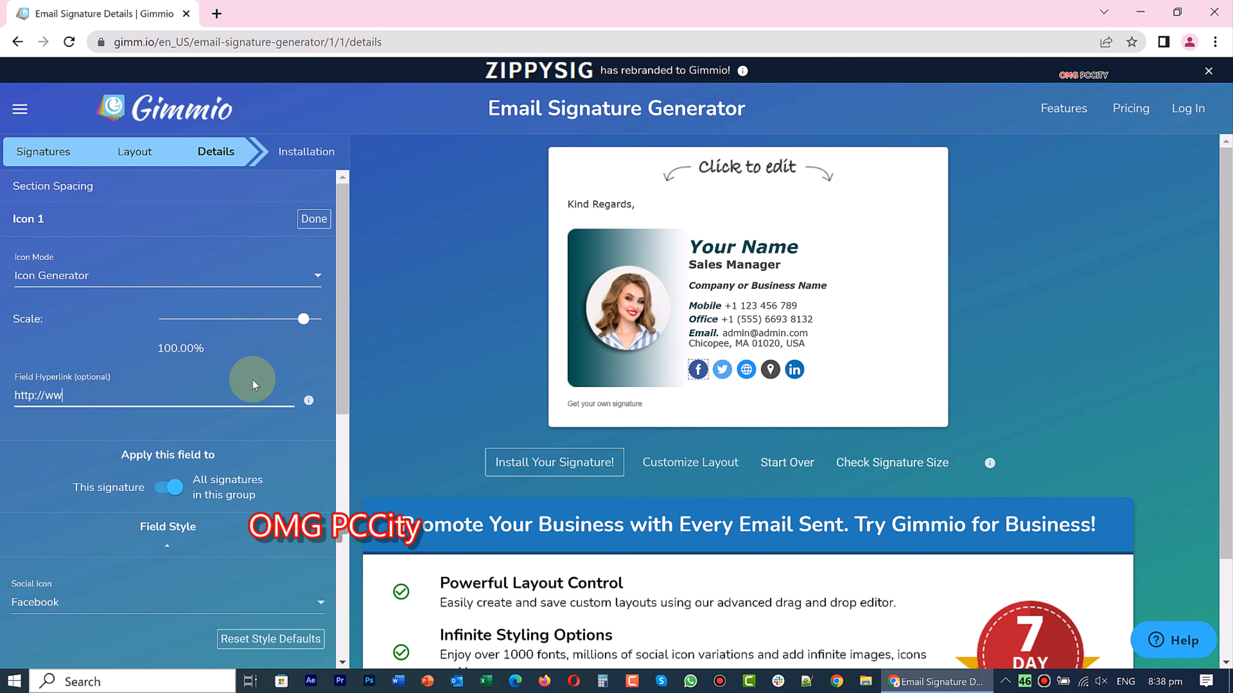
pyautogui.write('w.facebook.com/your-username')
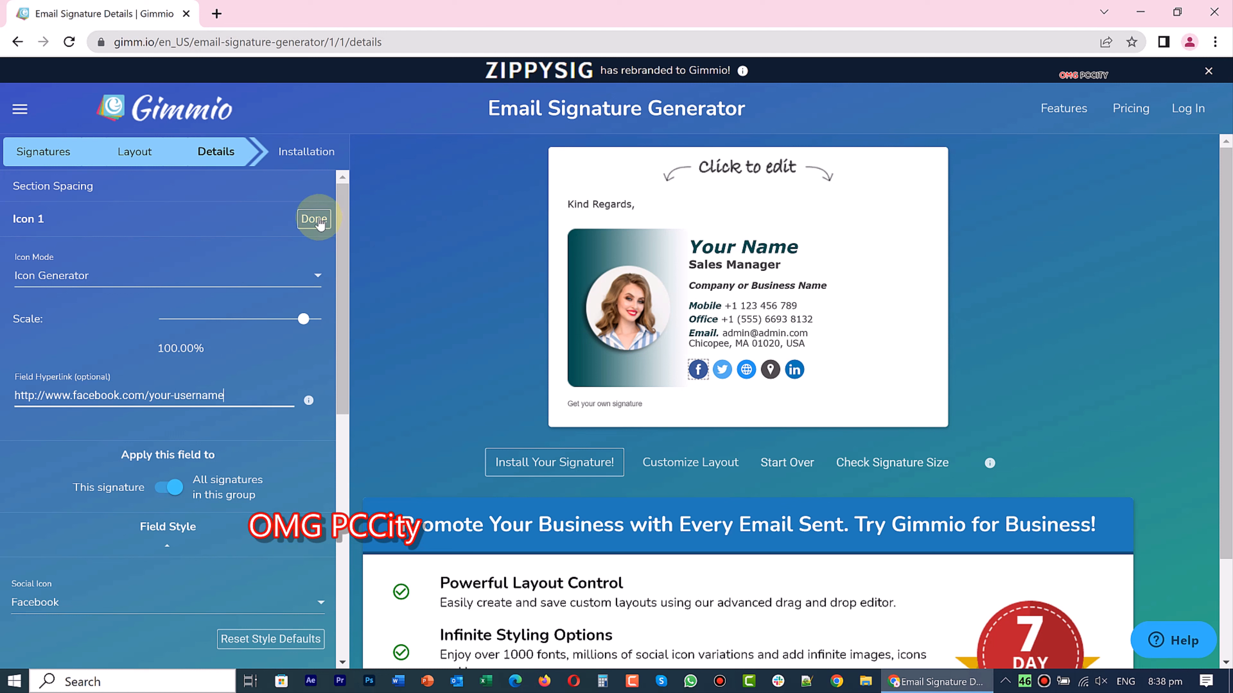
pyautogui.click(722, 370)
pyautogui.click(160, 391)
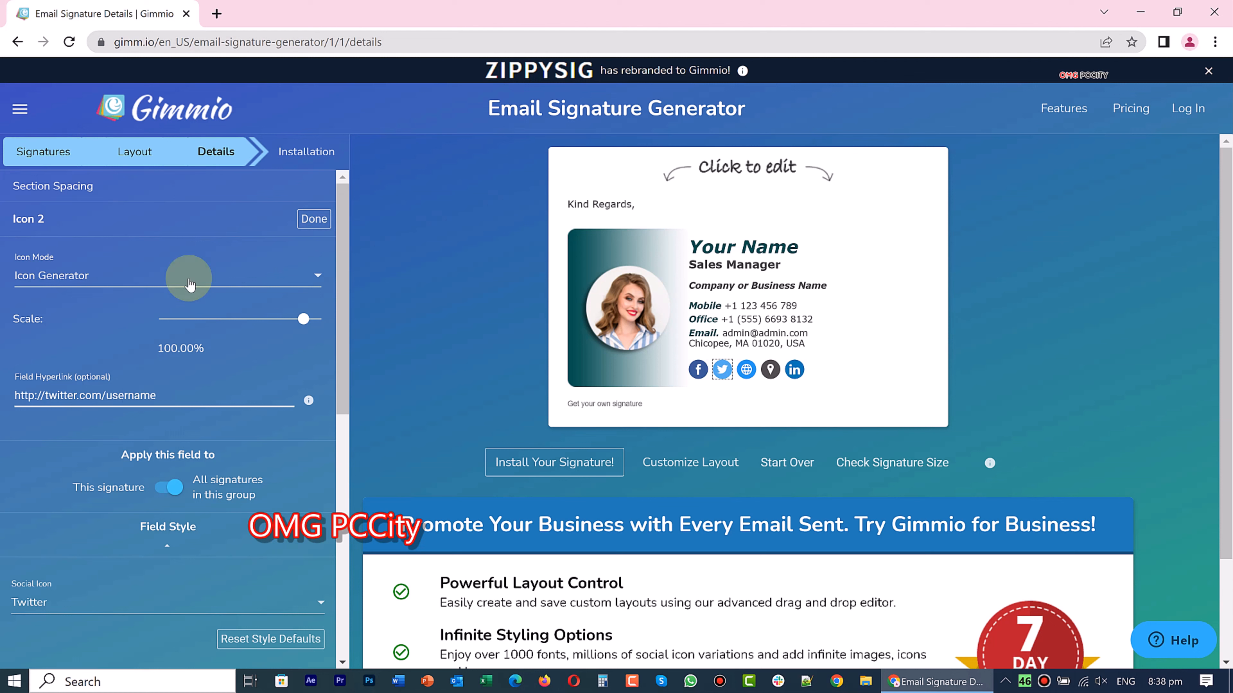
pyautogui.click(307, 221)
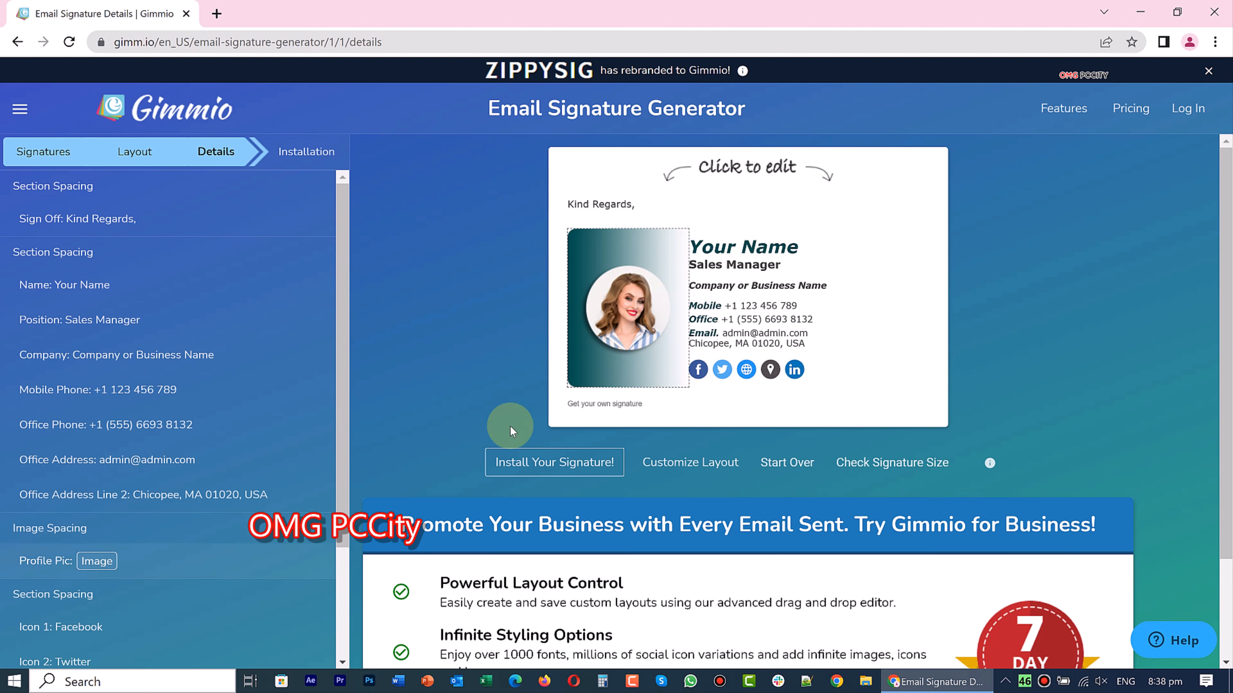
# - Proceed to the signature's installation, check its size and copy the finished signature
pyautogui.click(569, 464)
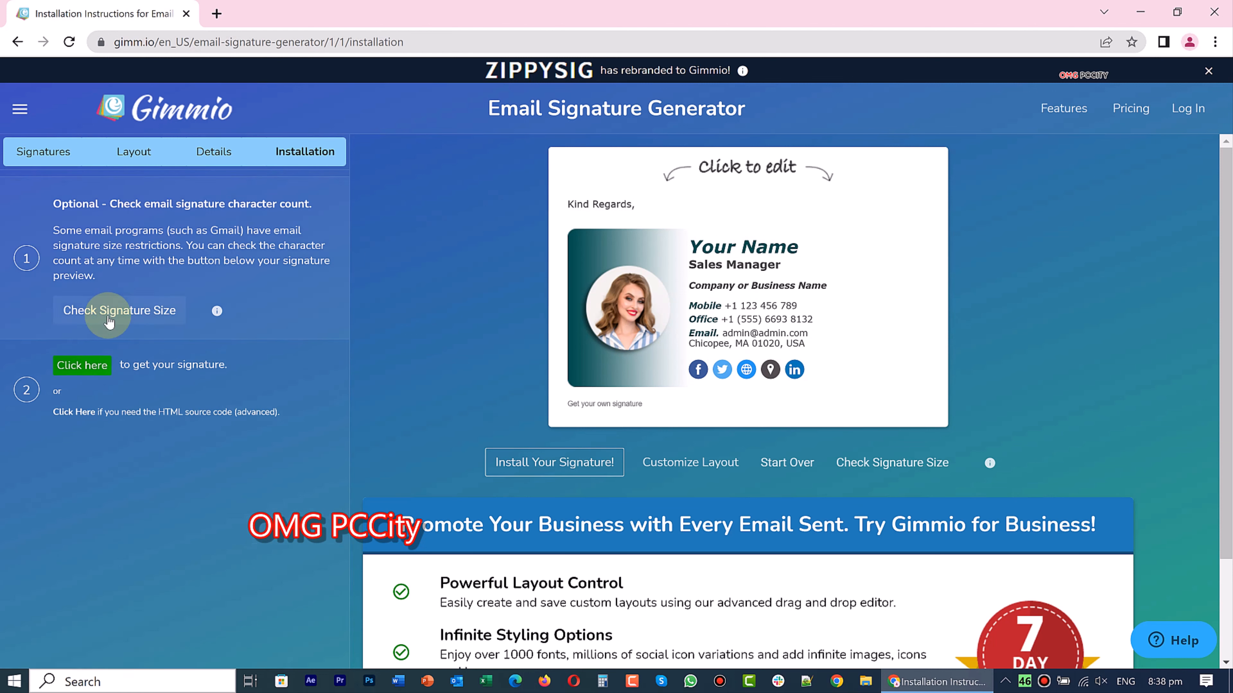
pyautogui.click(119, 313)
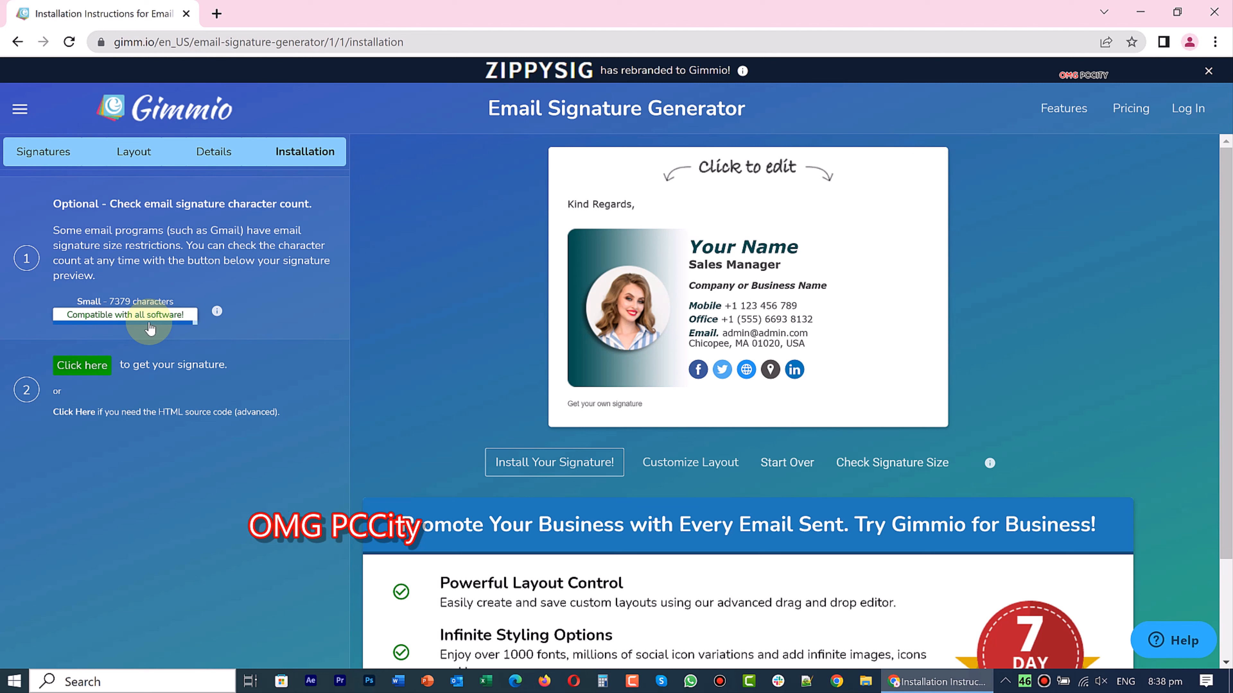
pyautogui.click(89, 372)
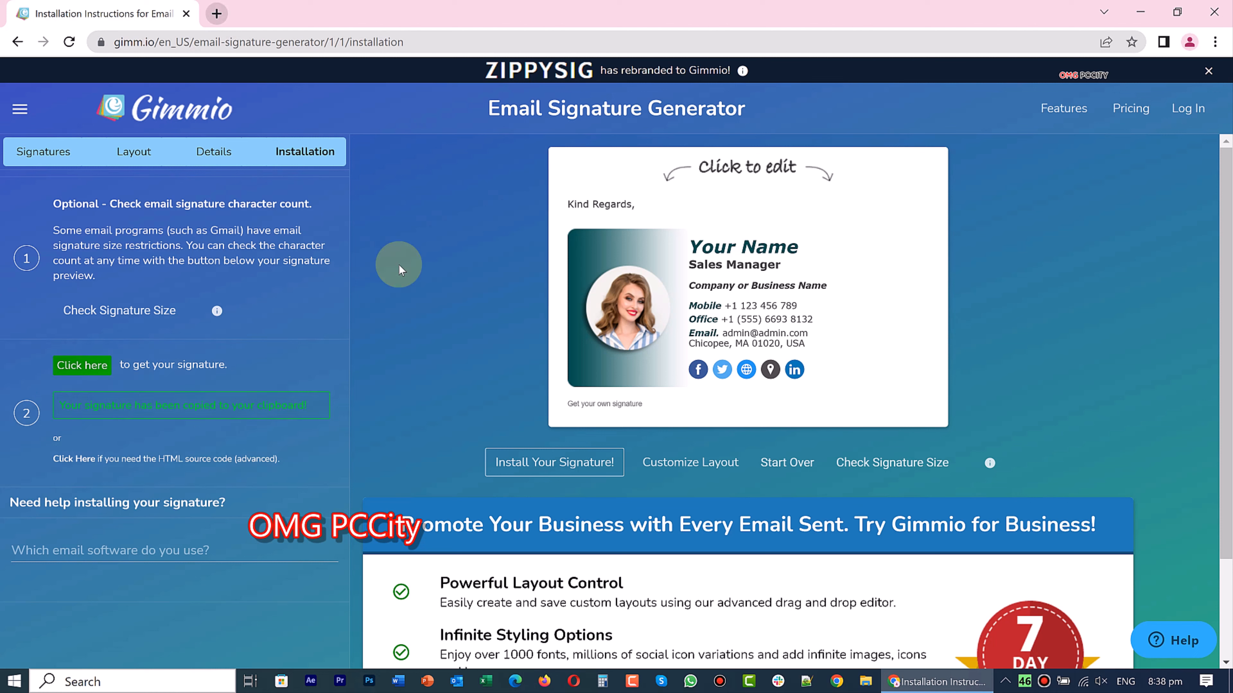
# - Switch to Outlook, start a new email and open its signature settings
pyautogui.click(458, 682)
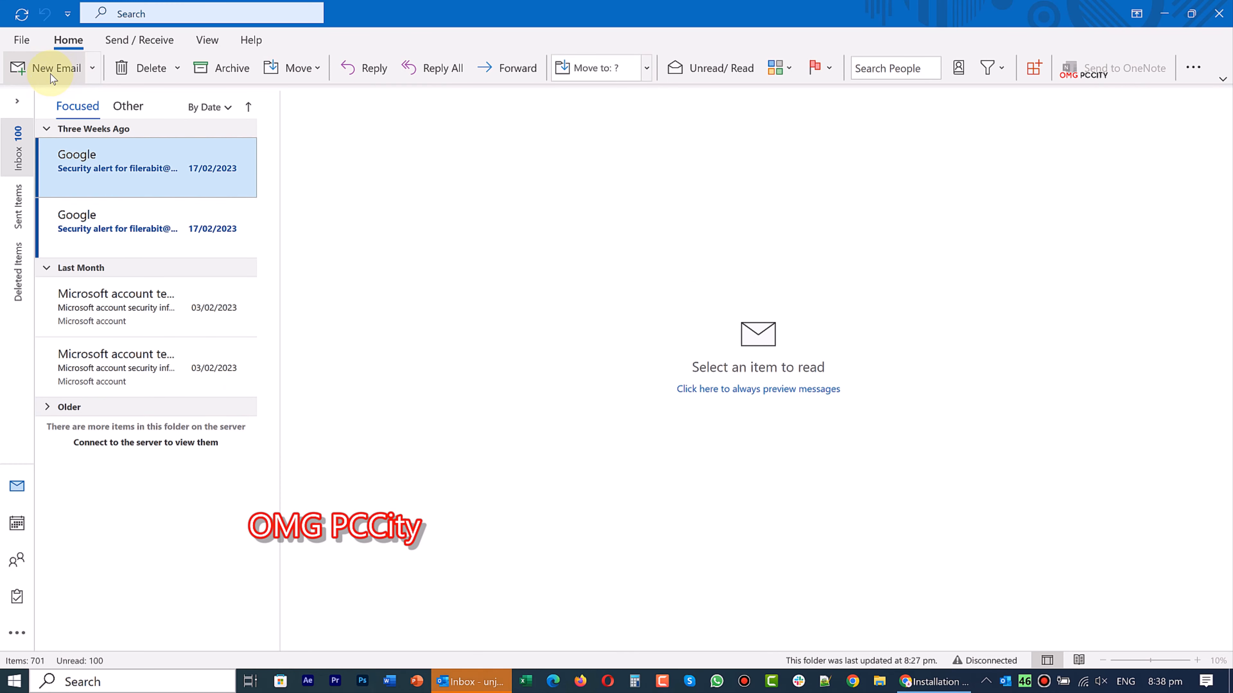
pyautogui.click(48, 76)
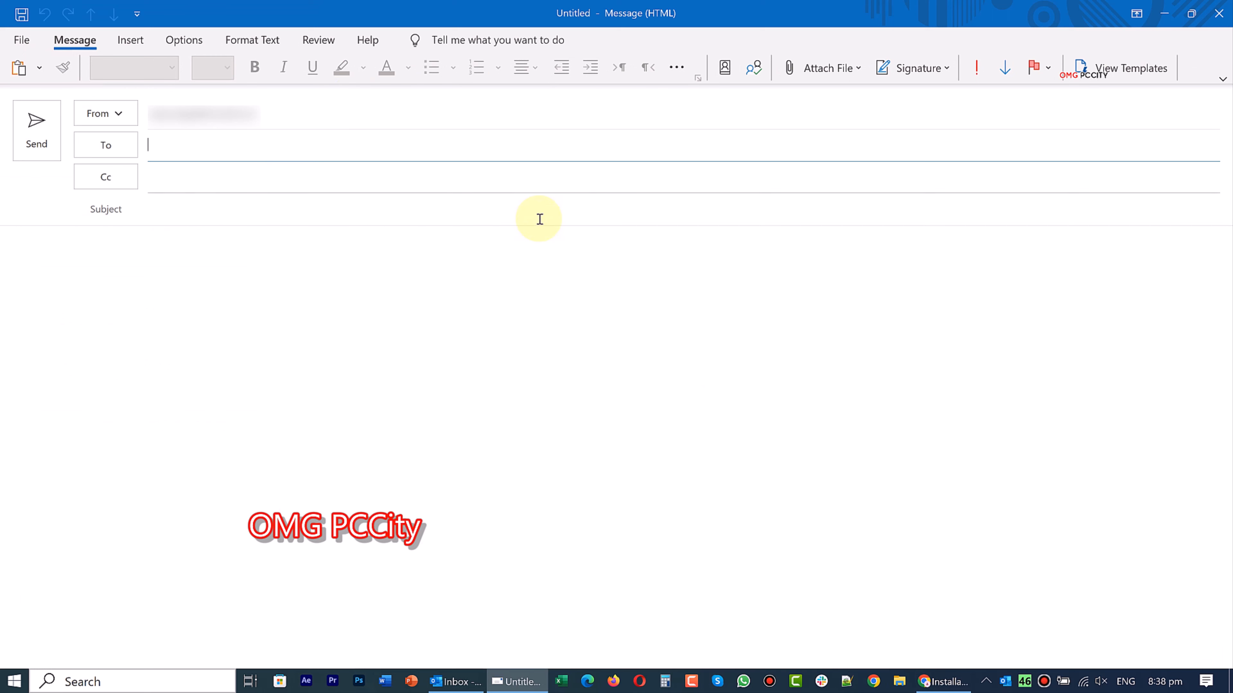
pyautogui.click(1219, 14)
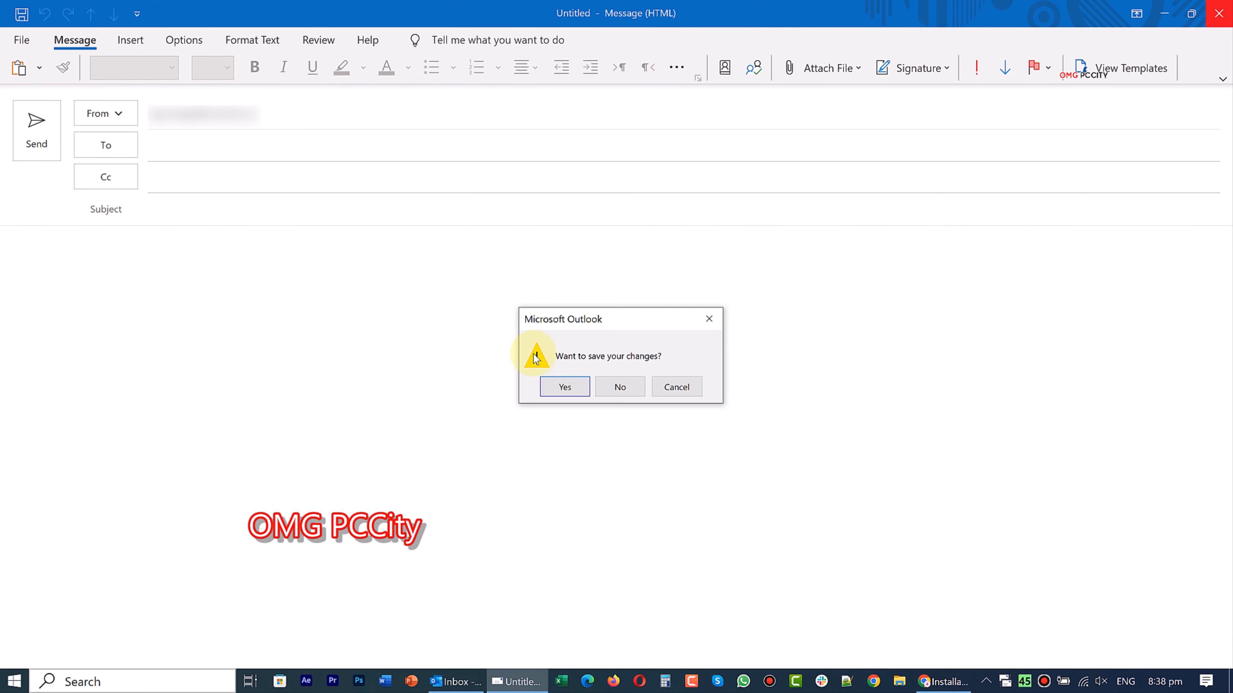
pyautogui.click(671, 387)
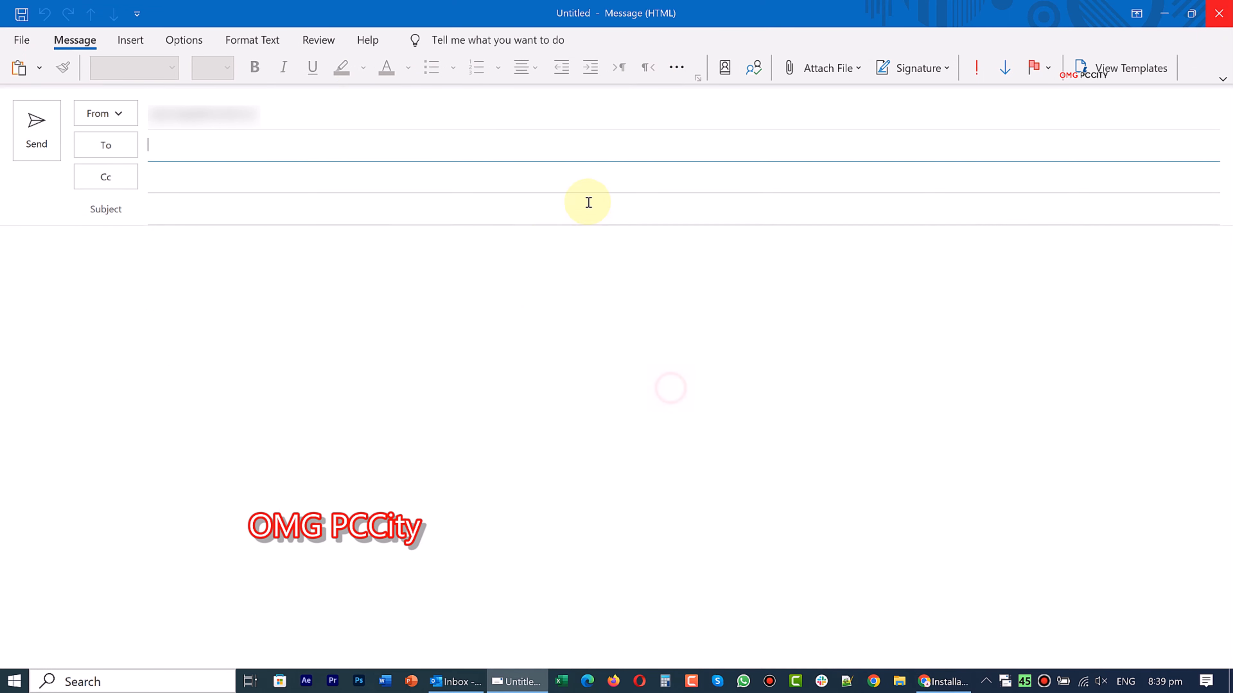
pyautogui.click(939, 68)
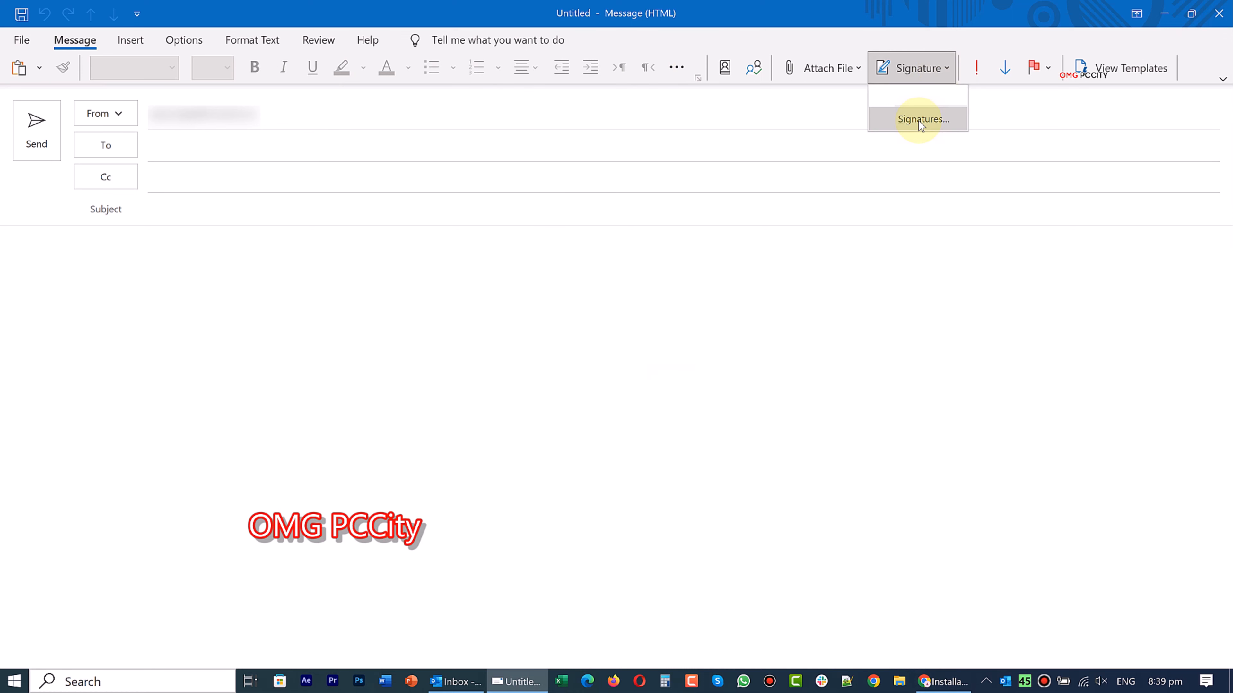
pyautogui.click(936, 119)
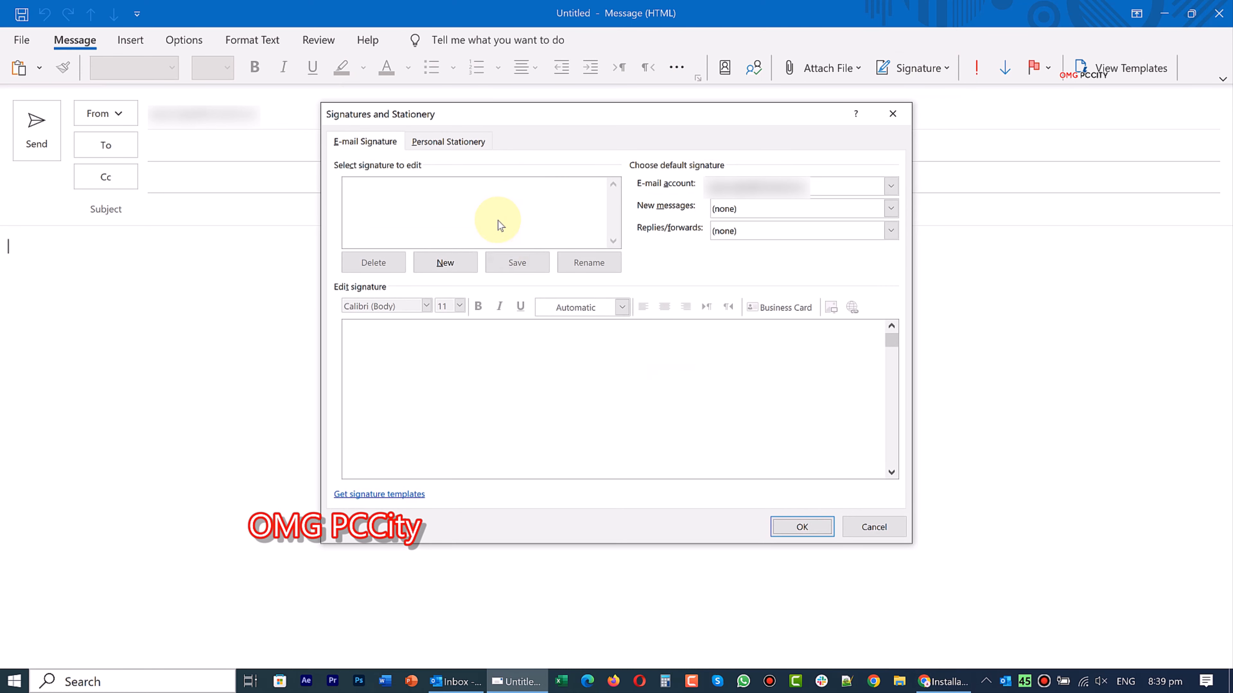
# - Create a new Outlook signature named "Me"
pyautogui.click(442, 265)
pyautogui.write('Me')
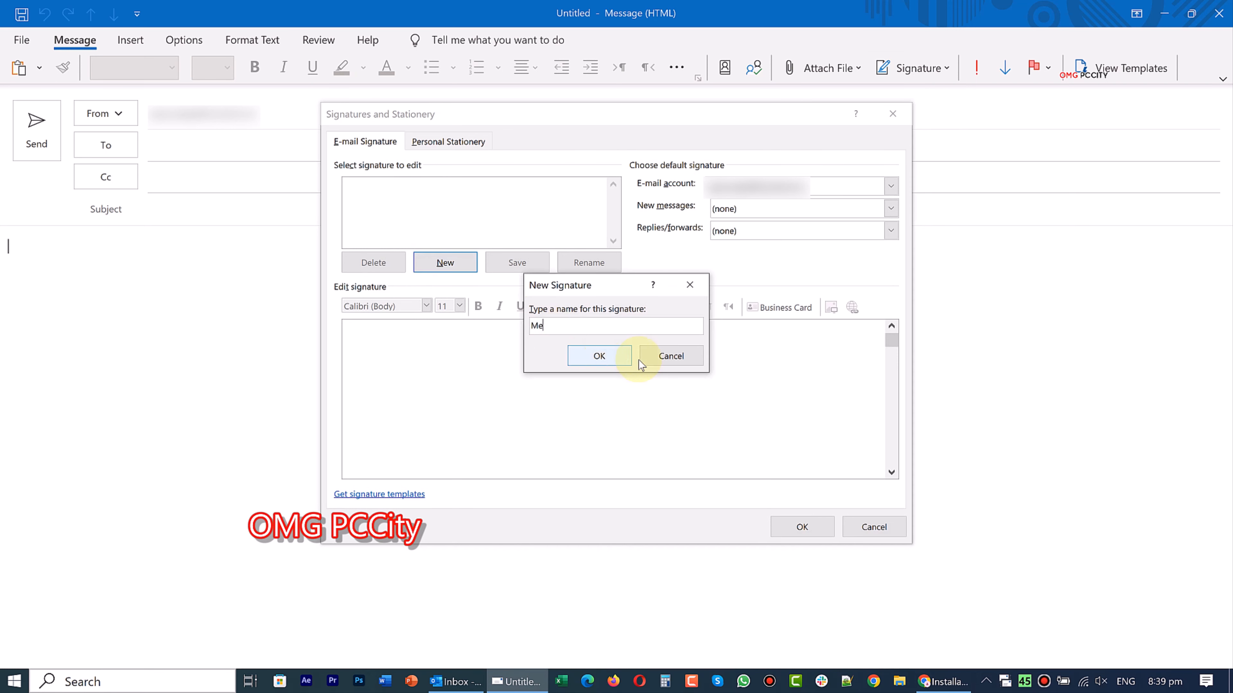
pyautogui.click(607, 359)
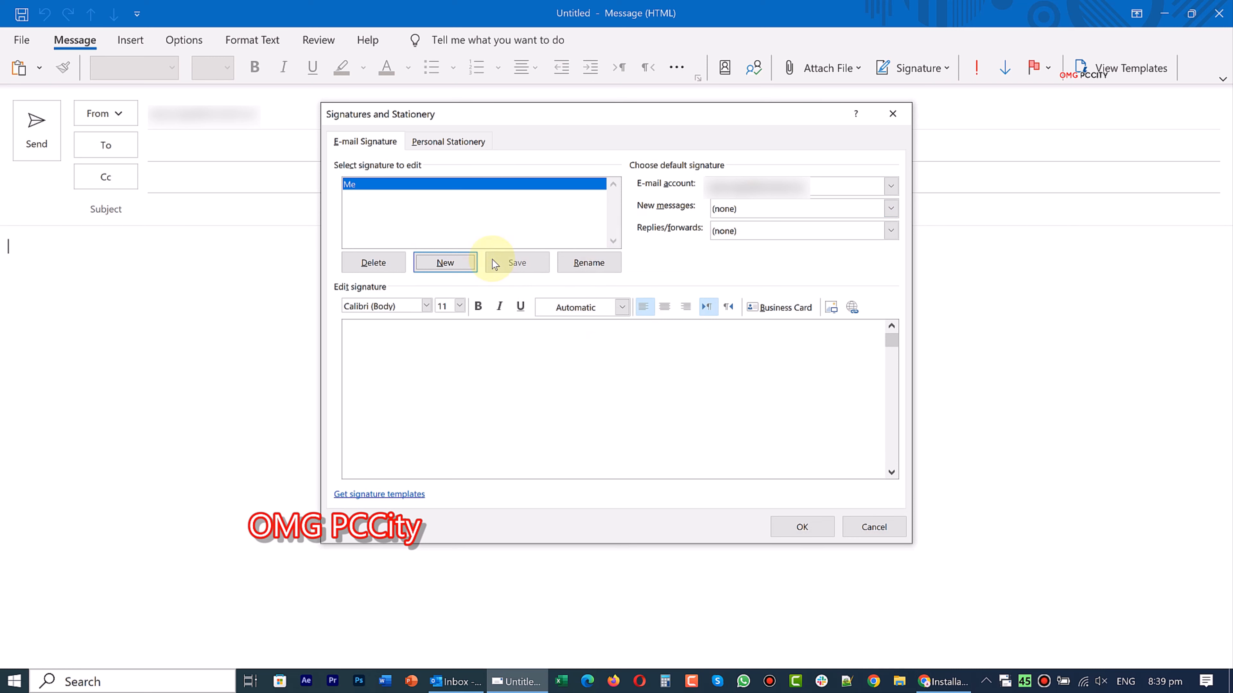
# - Paste the copied Gimmio signature into the "Me" signature's content, keeping its source formatting
pyautogui.click(383, 336)
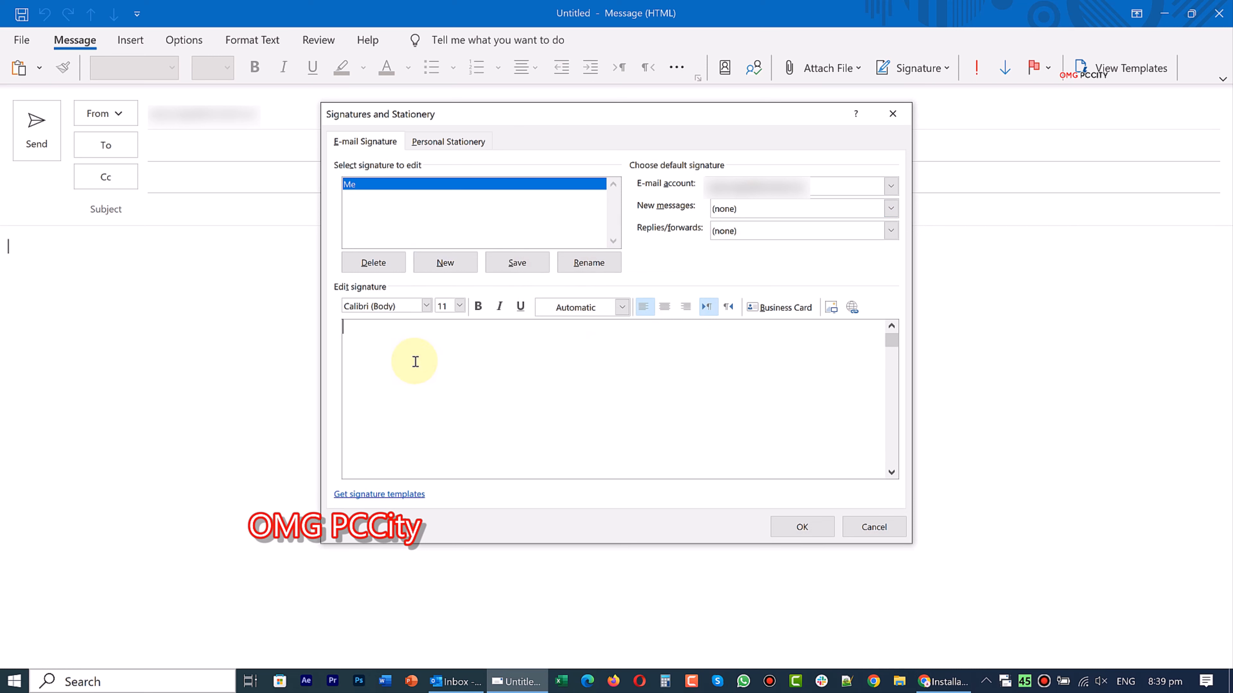
pyautogui.rightClick(401, 351)
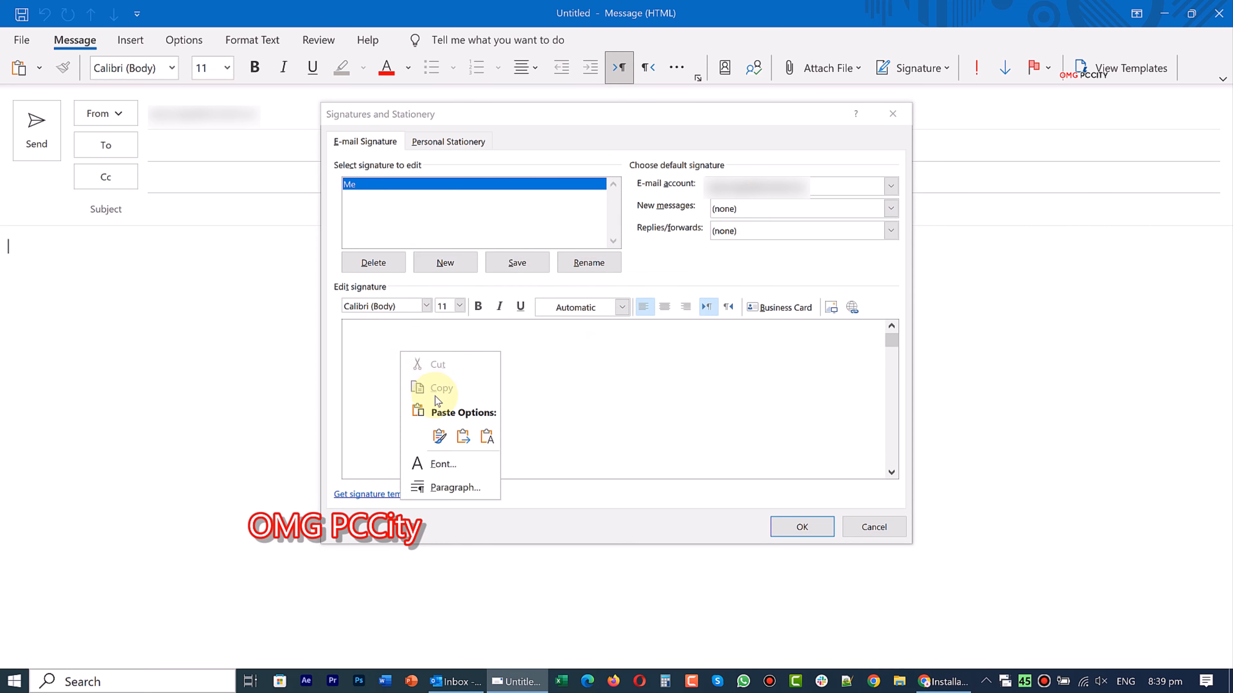
pyautogui.click(440, 437)
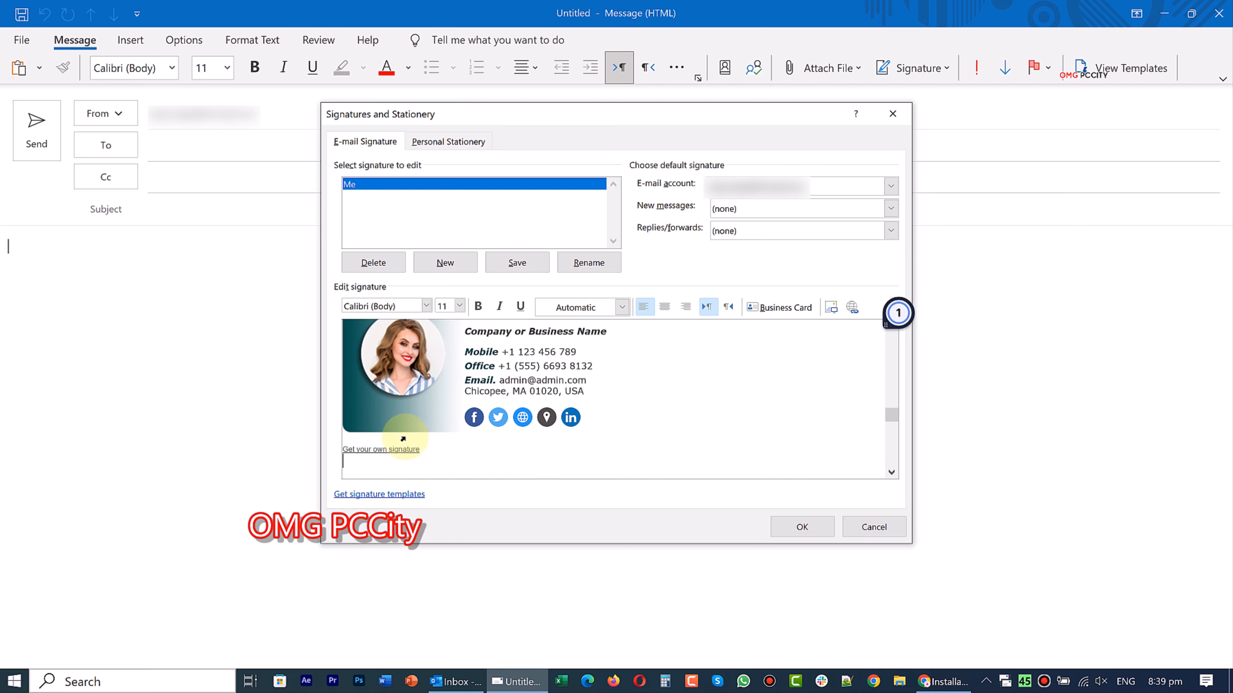
# - Remove the hyperlink from the "Get your own signature" text below the pasted signature
pyautogui.click(398, 449)
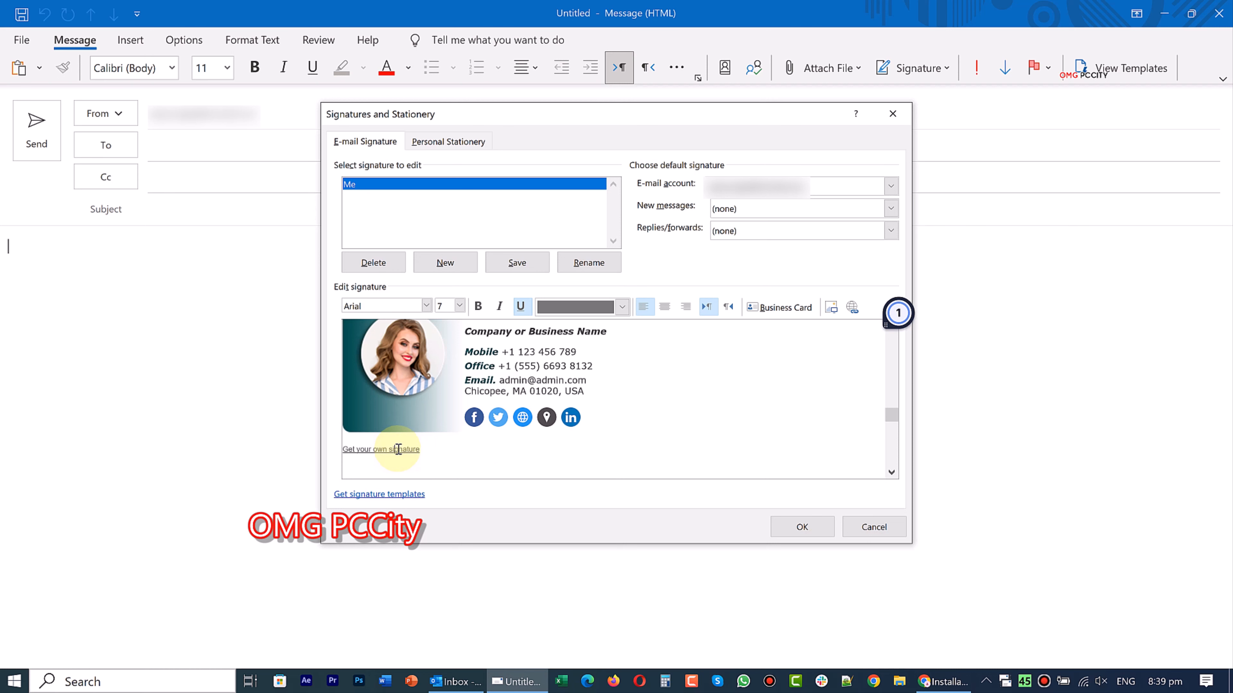
pyautogui.click(851, 309)
pyautogui.click(843, 418)
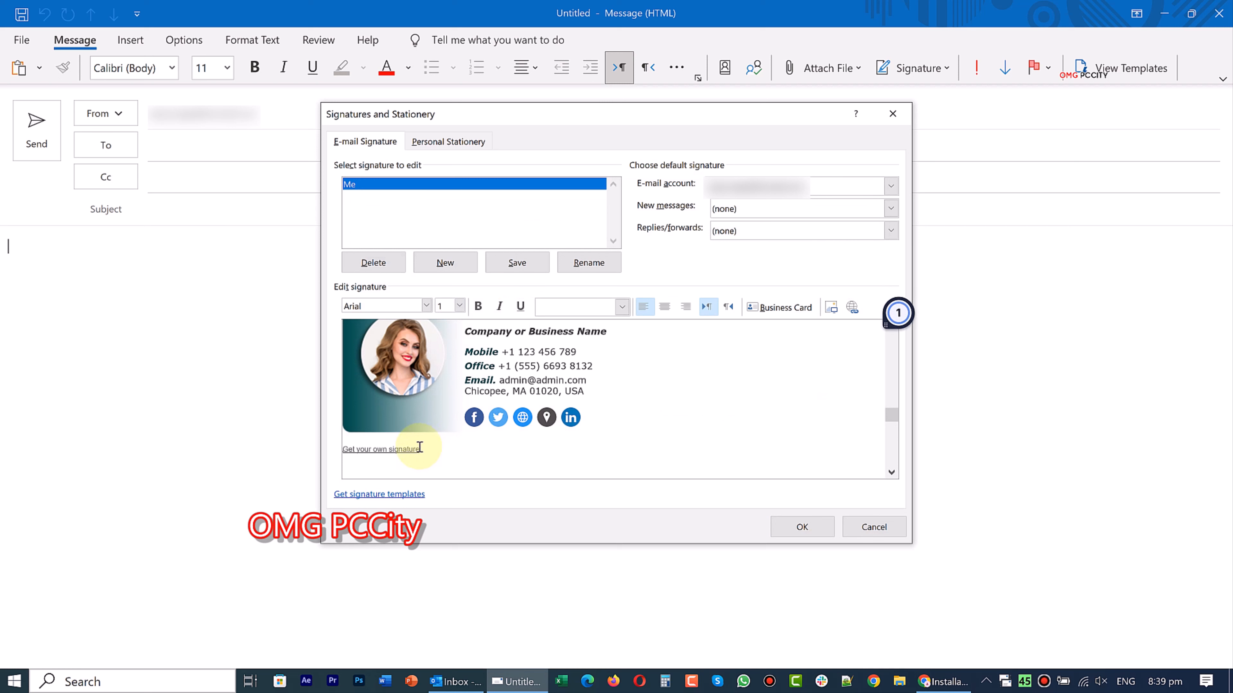
# - Delete the "Get your own signature" line from the "Me" signature and save the signature settings
pyautogui.click(419, 448)
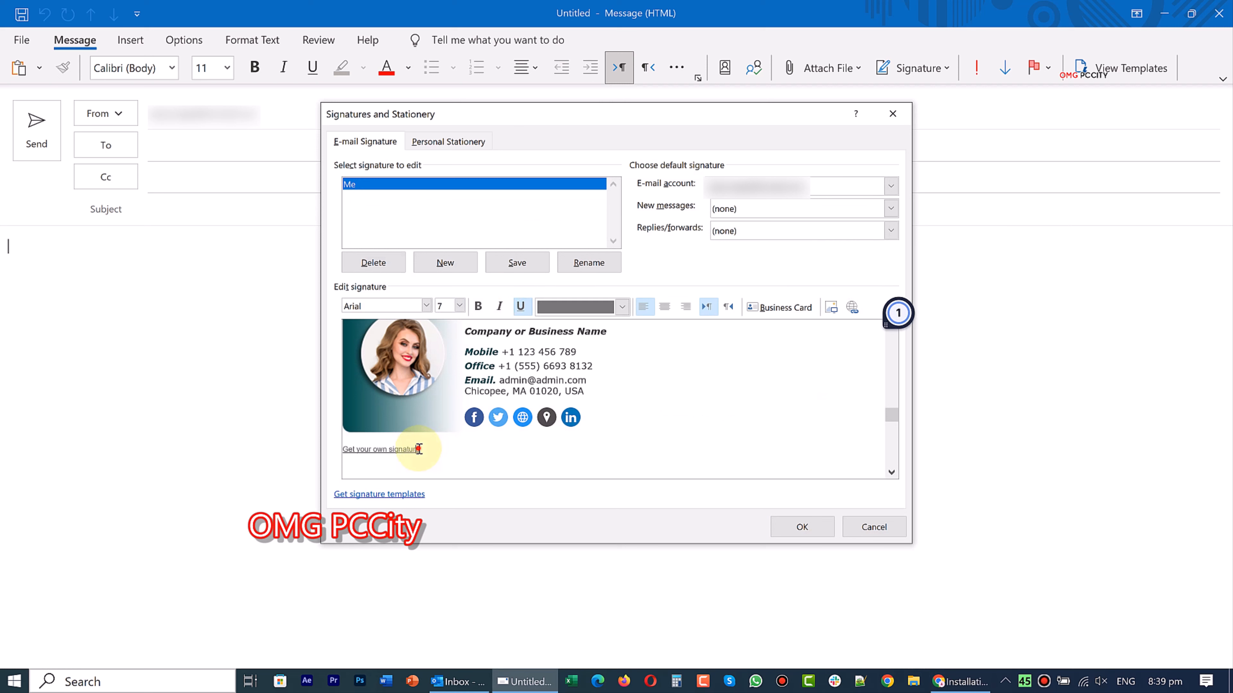
pyautogui.moveTo(419, 450); pyautogui.dragTo(343, 446)
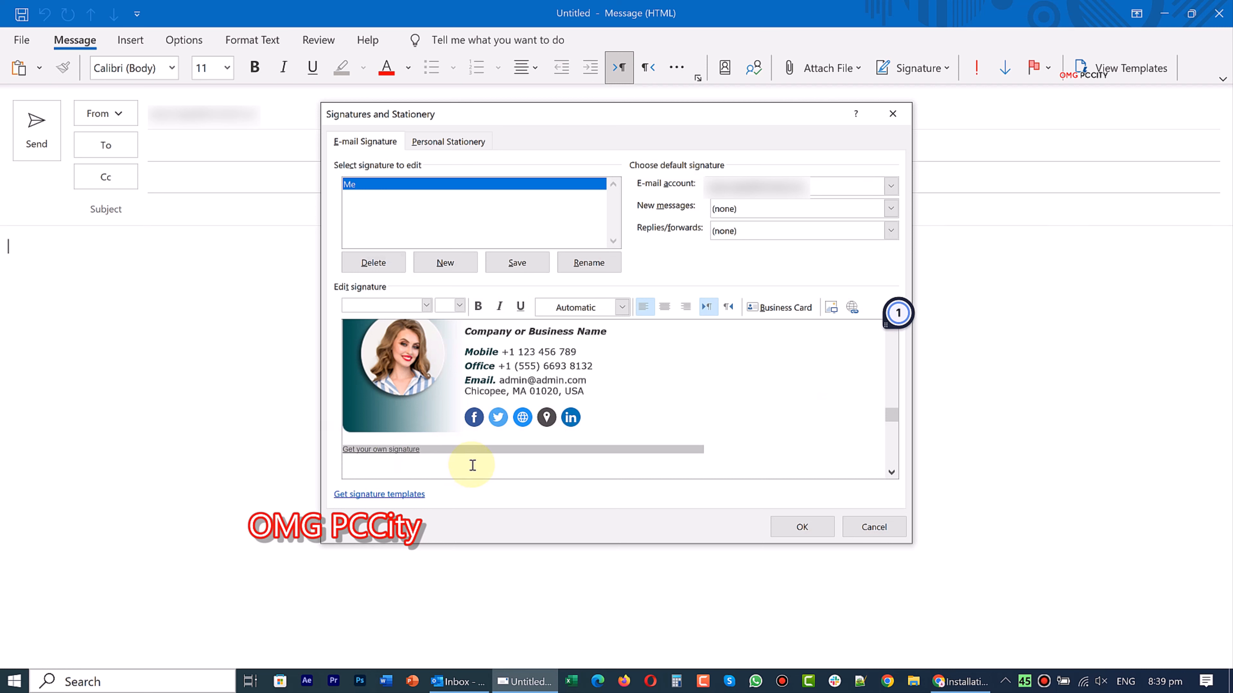
pyautogui.click(413, 450)
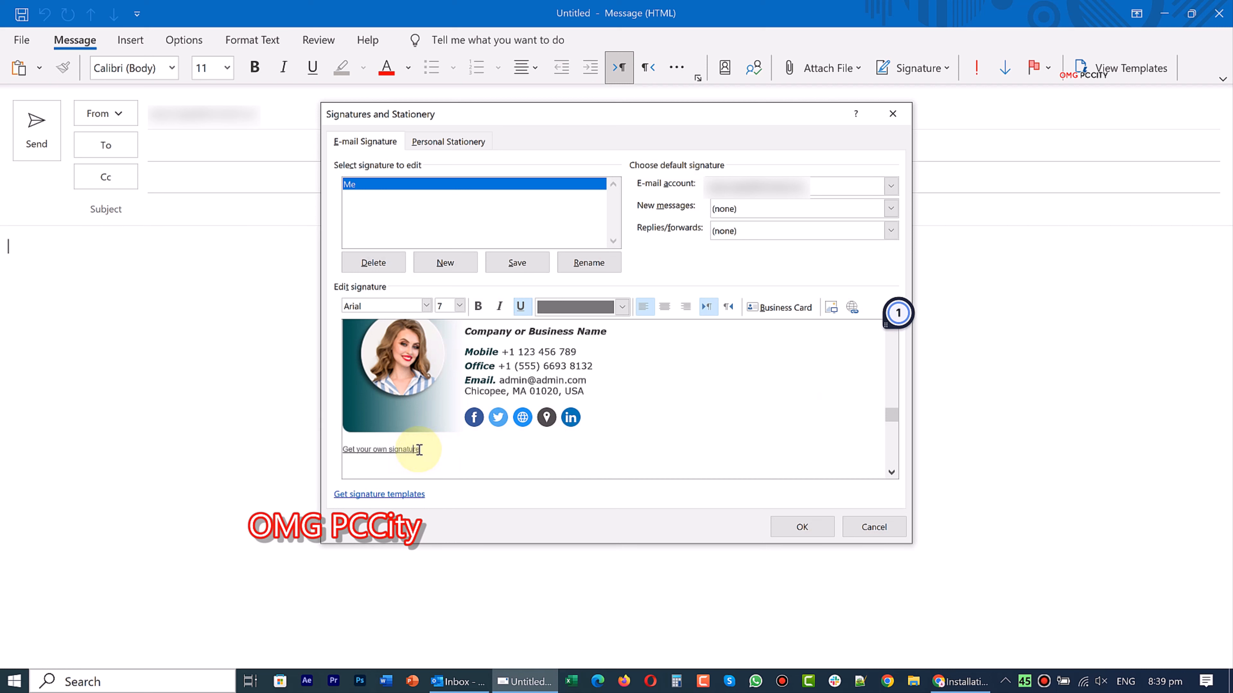
pyautogui.moveTo(420, 450); pyautogui.dragTo(340, 450)
pyautogui.press('Delete')
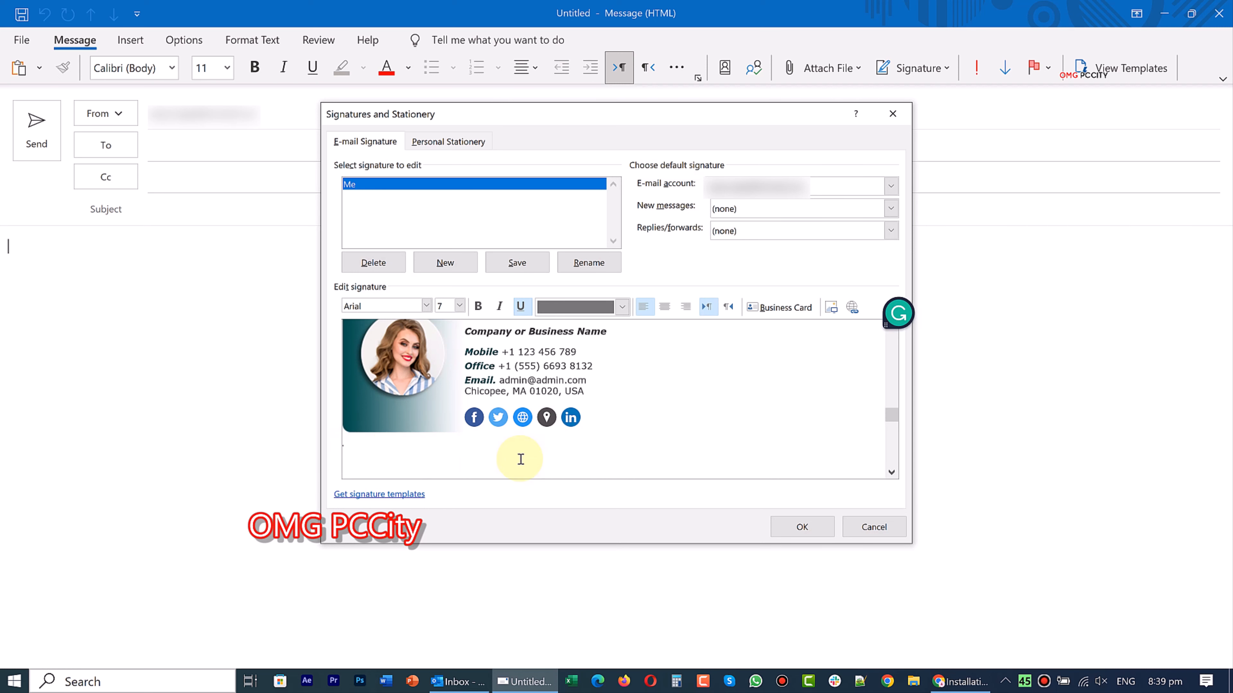
pyautogui.click(806, 528)
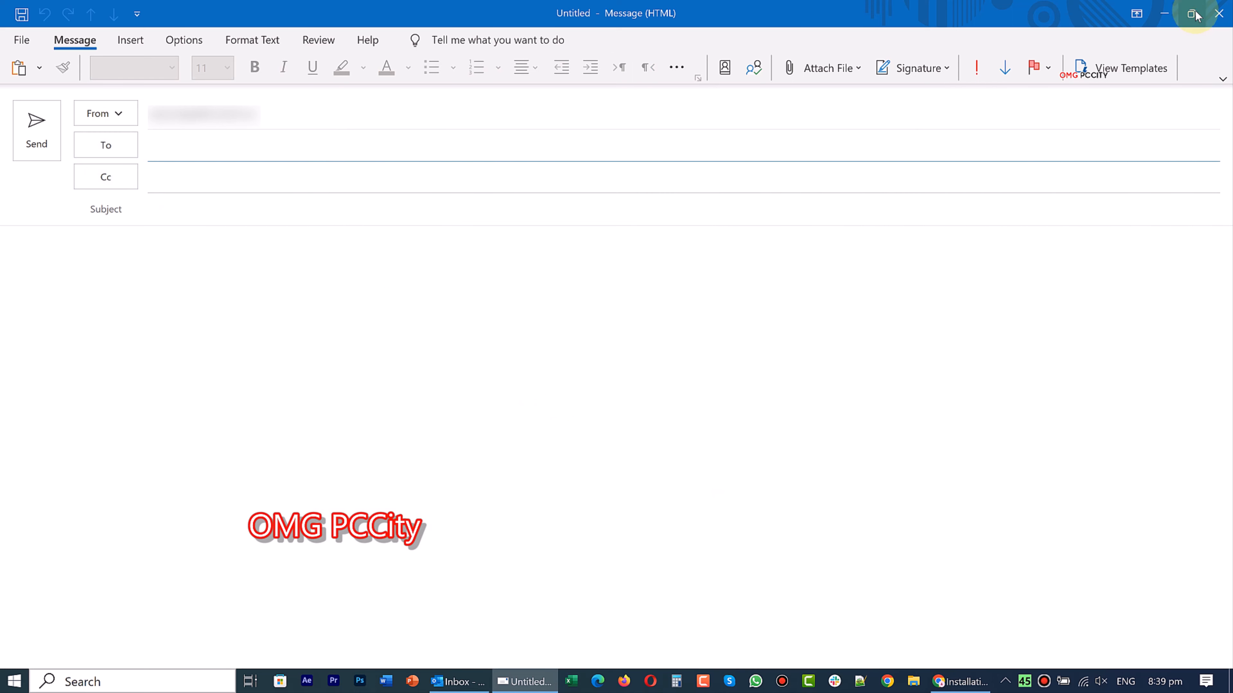
# - Close the untitled message without saving it and start a new email
pyautogui.click(1219, 13)
pyautogui.click(619, 385)
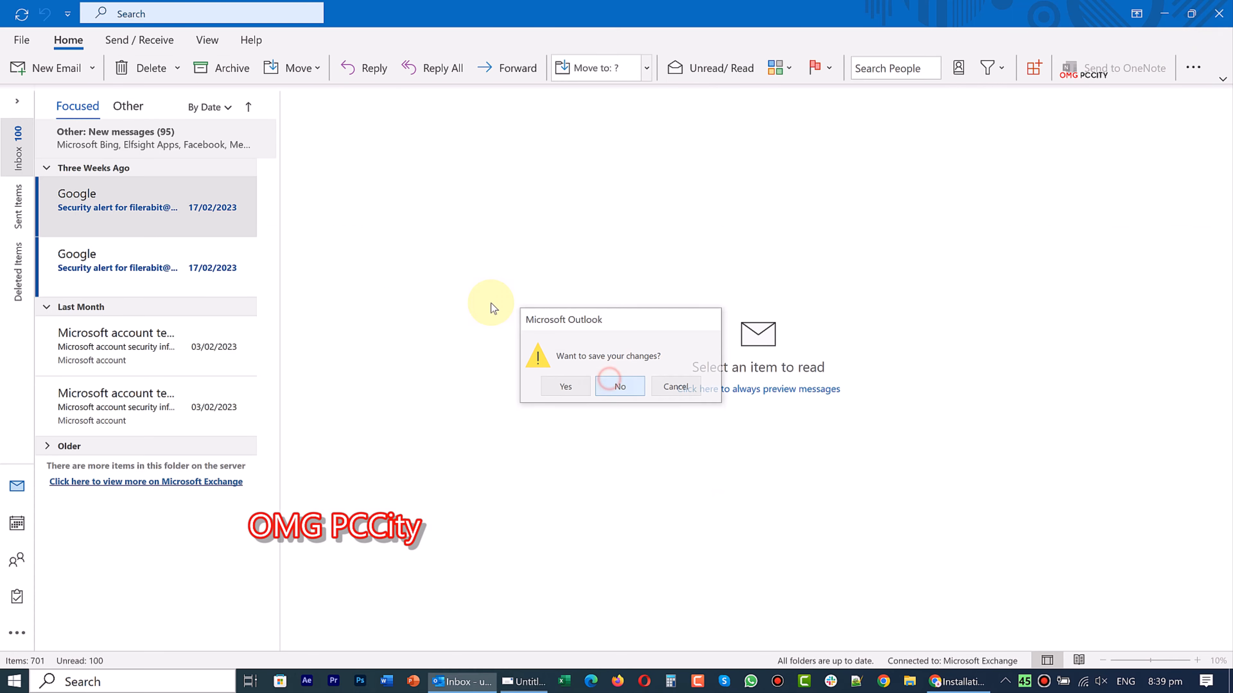
pyautogui.click(67, 71)
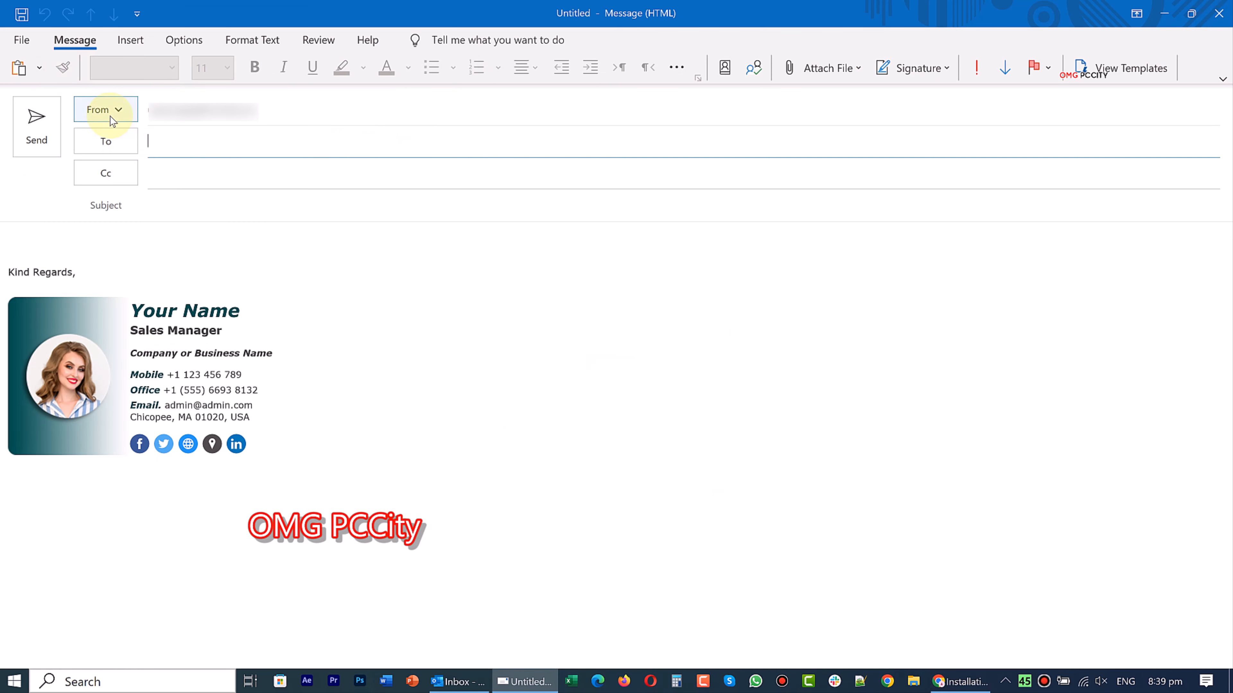
# - Write "Thanks for watching. Please like and share." above the signature in the email body and begin a second line beneath it
pyautogui.click(73, 235)
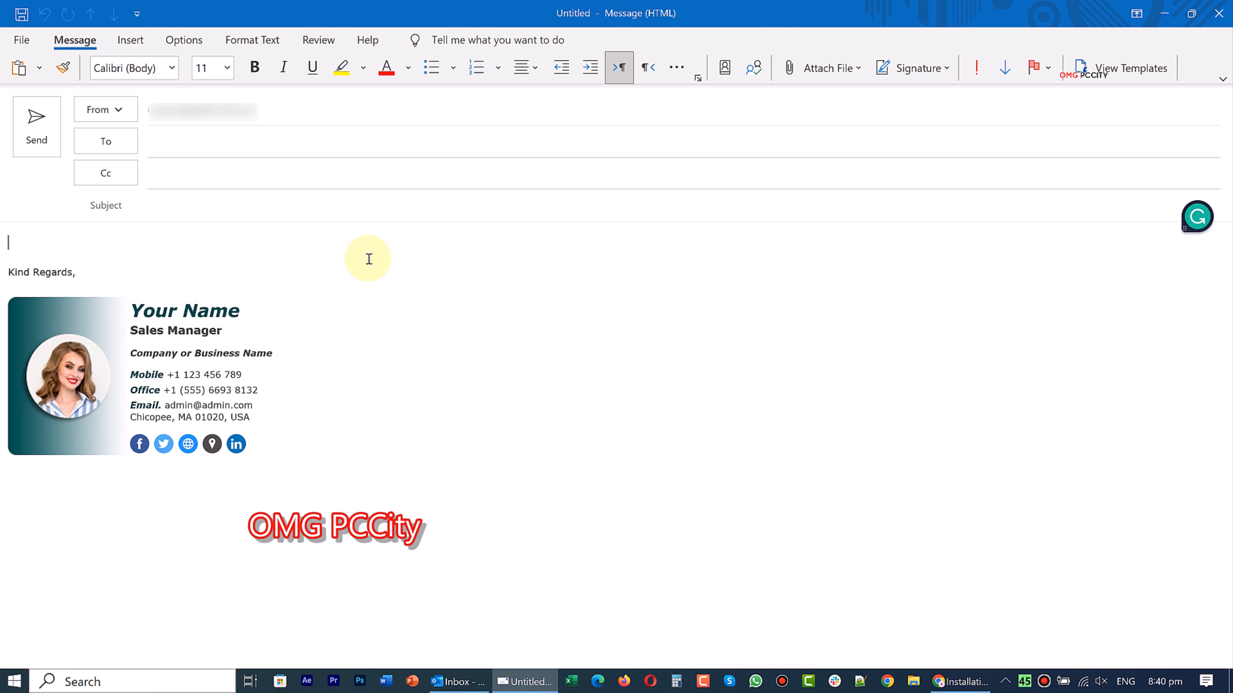
pyautogui.write('Thanks for w')
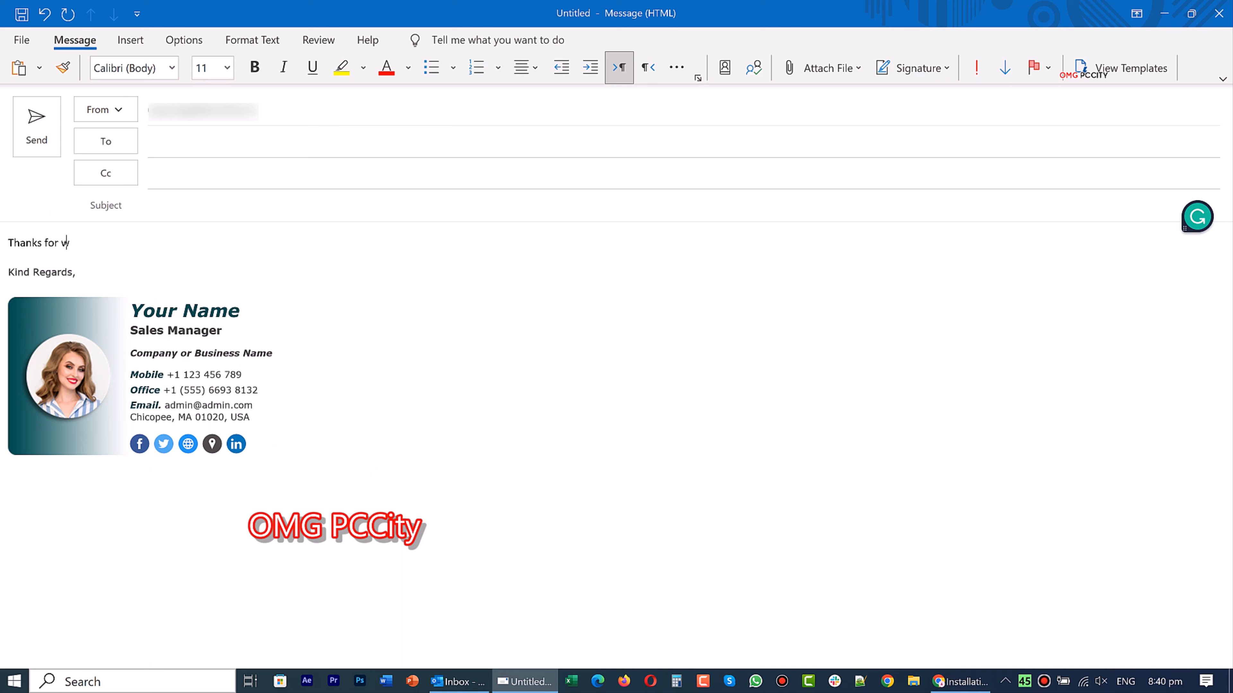
pyautogui.write('atching. Please like and')
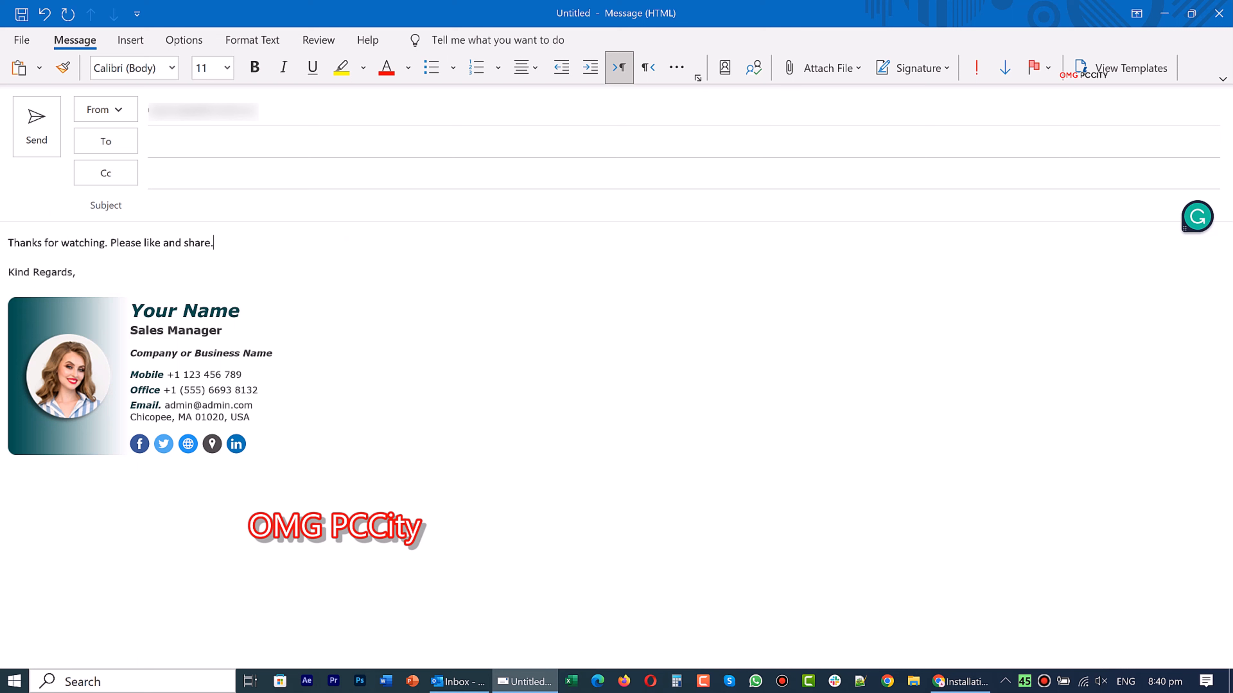
pyautogui.write(' share.')
pyautogui.press('Return')
pyautogui.write('Tha')
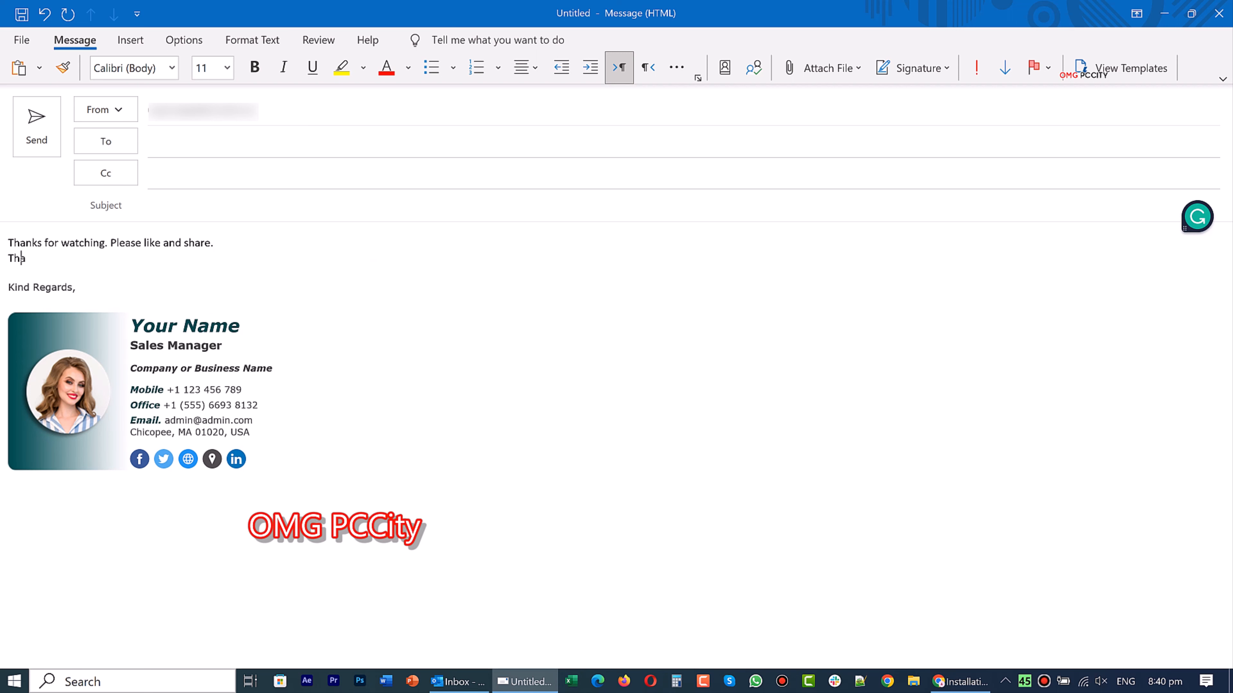